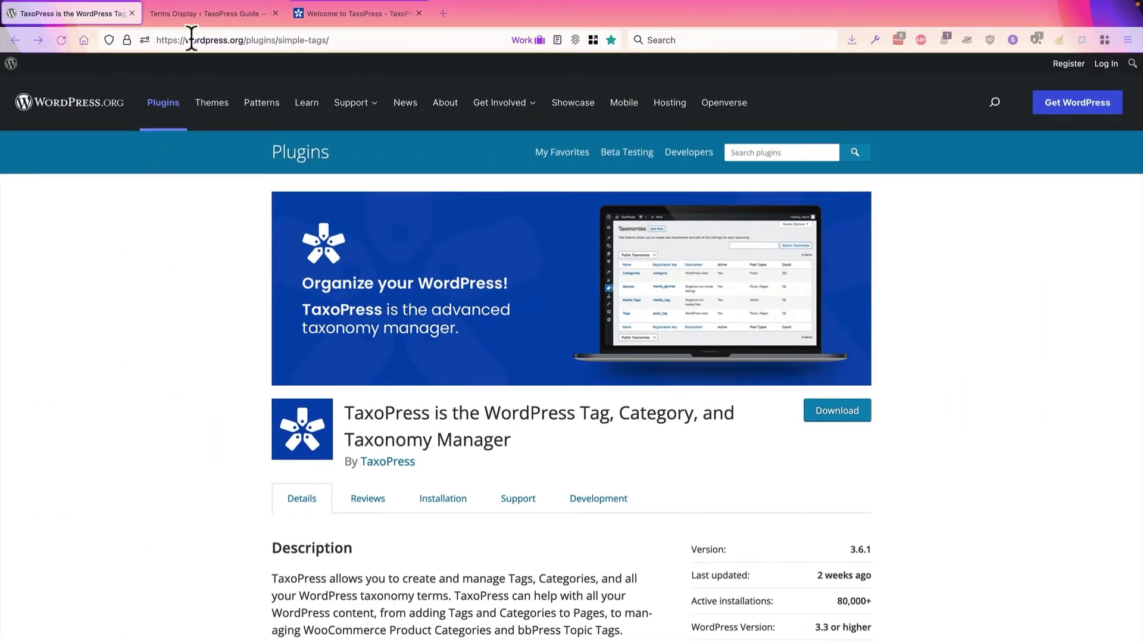
Step: Switch to the TaxoPress Guide site's admin and open the existing Terms Display entry for editing
left_click(194, 12)
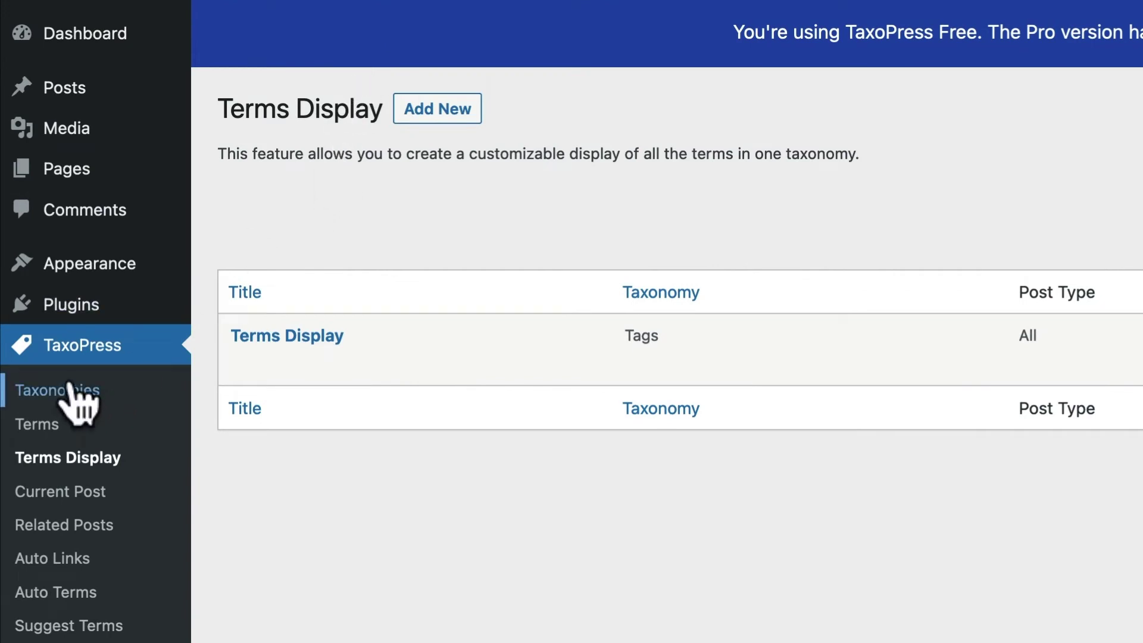
left_click(57, 462)
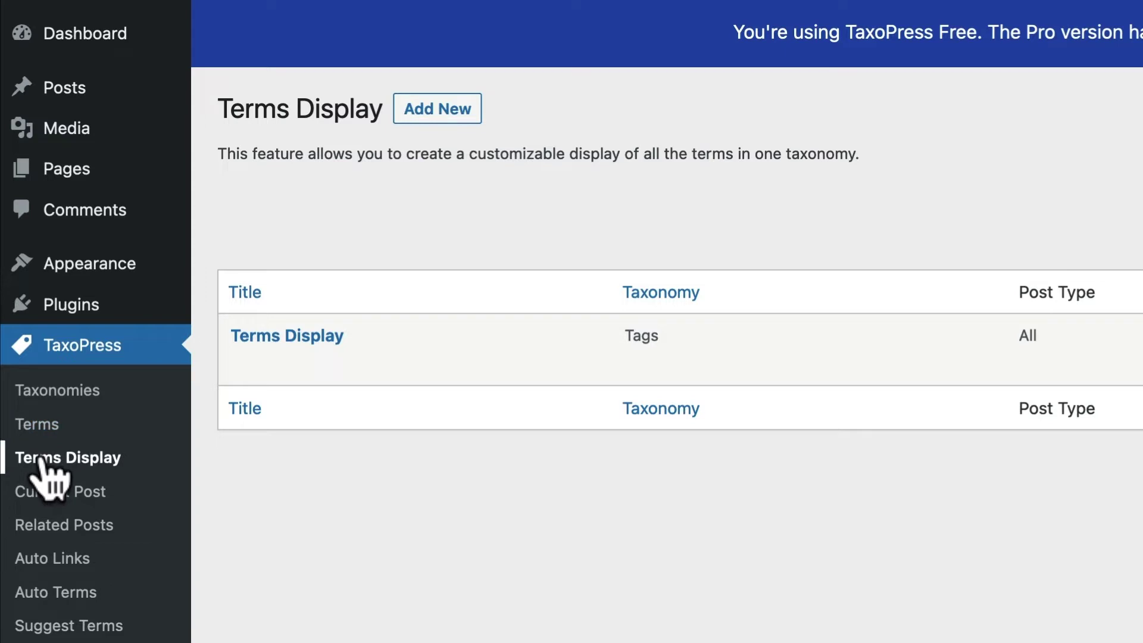
mouse_move(261, 342)
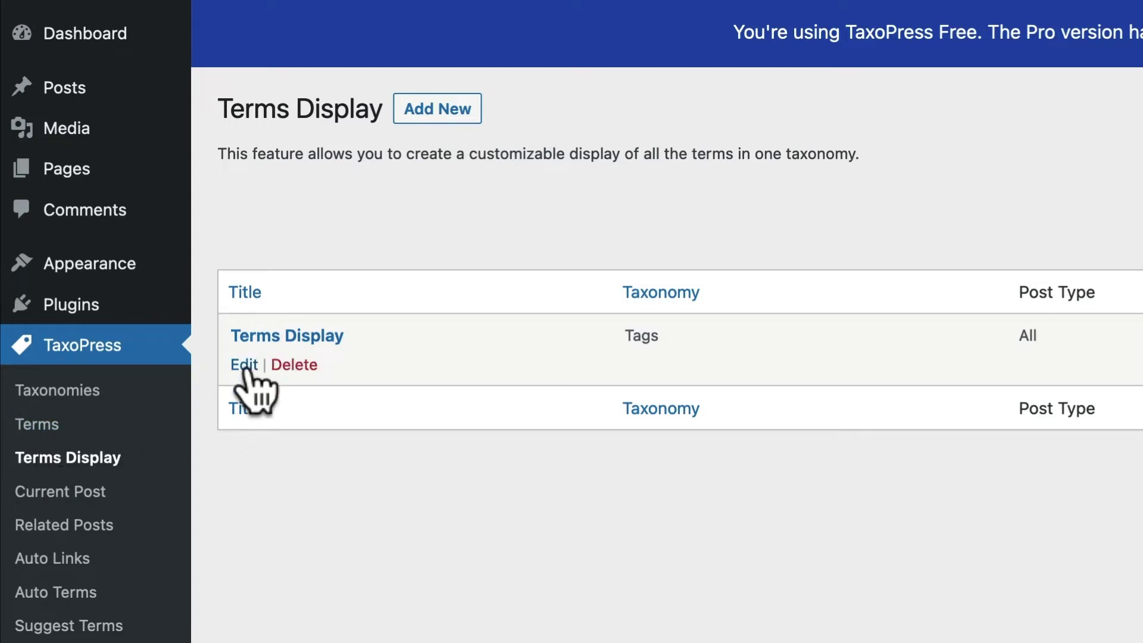
left_click(244, 365)
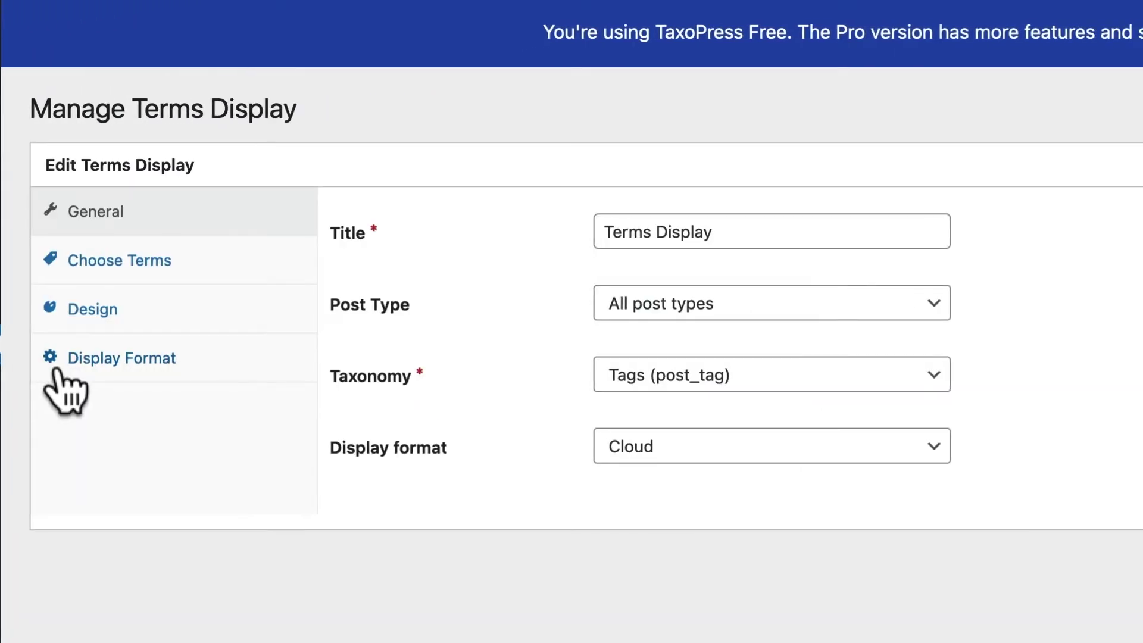
Step: Set the display's taxonomy to Categories (category), keeping All post types and the Cloud format, and save the terms display
left_click(633, 305)
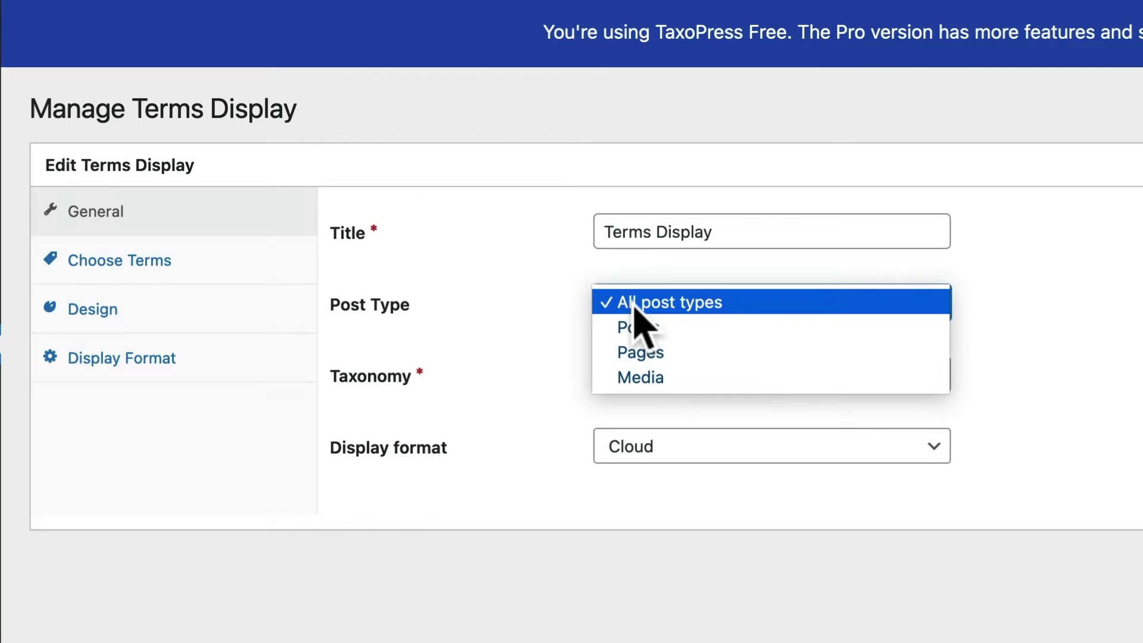
left_click(478, 331)
left_click(661, 373)
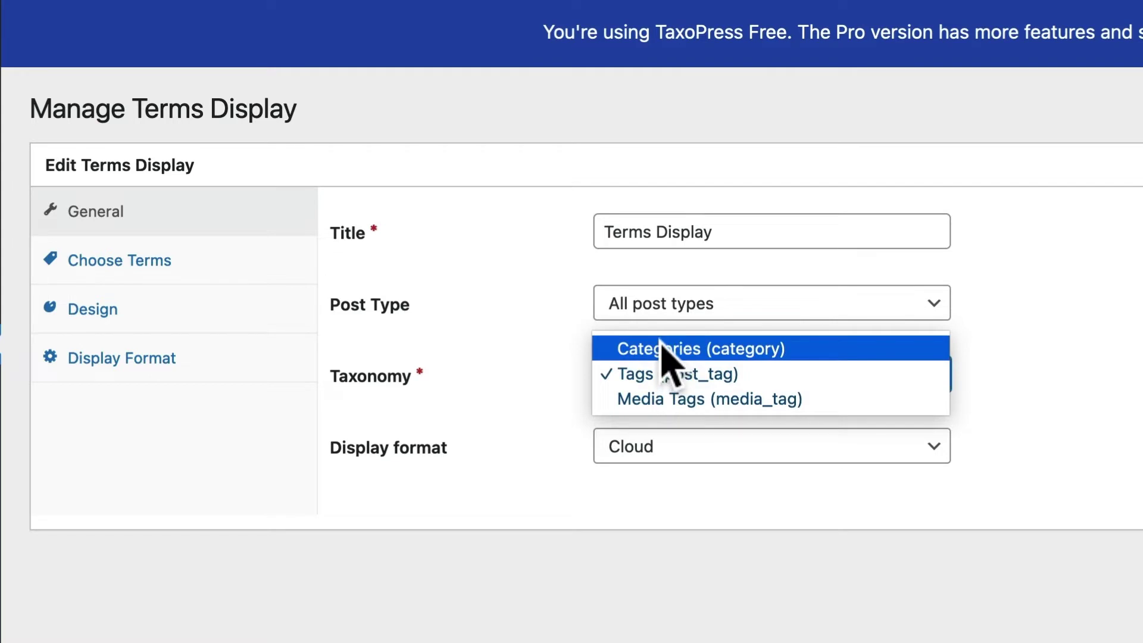
left_click(665, 356)
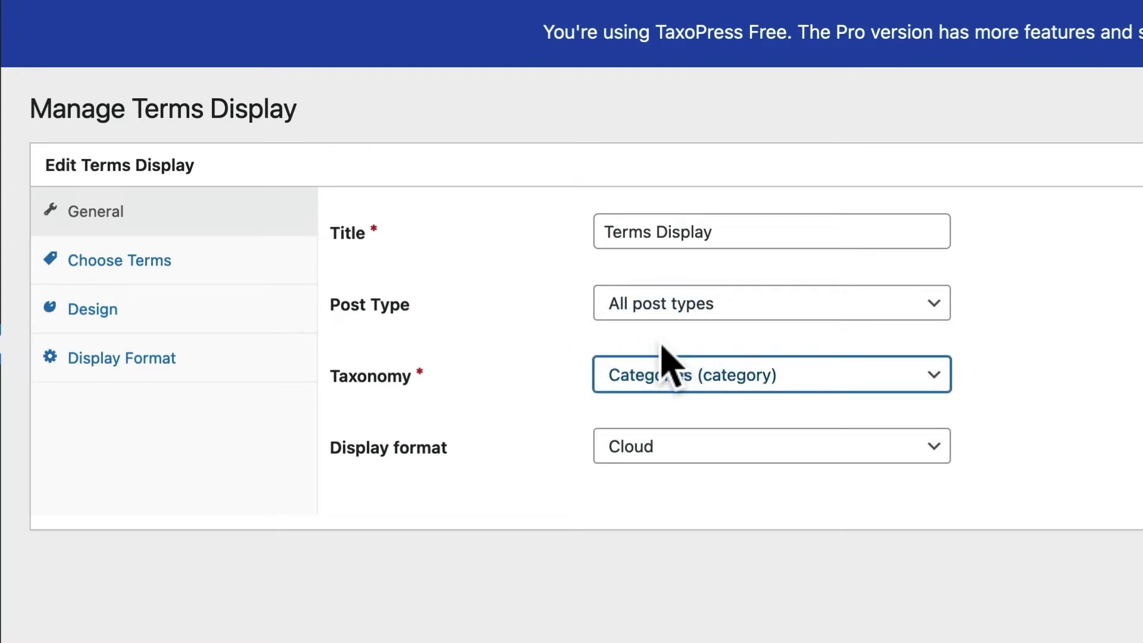
left_click(631, 454)
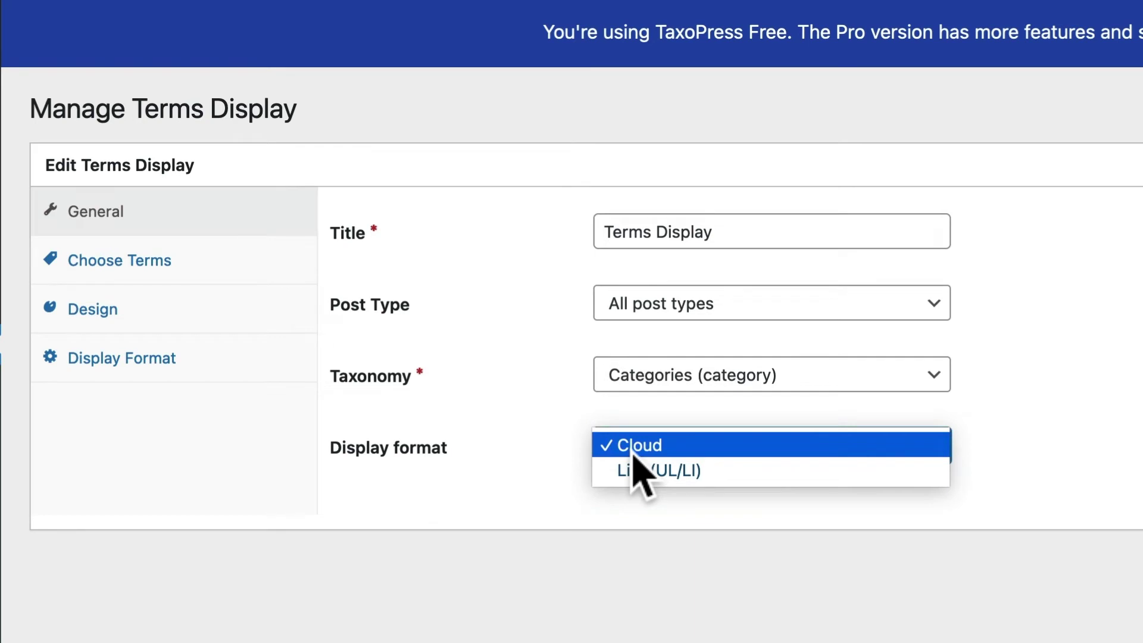
left_click(643, 559)
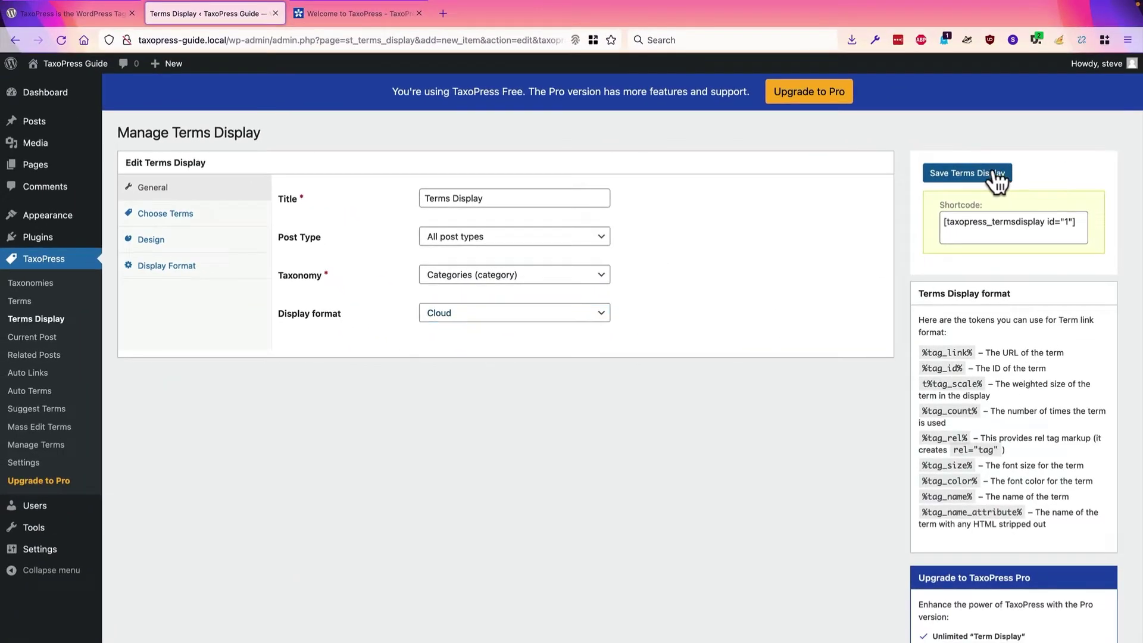
left_click(996, 178)
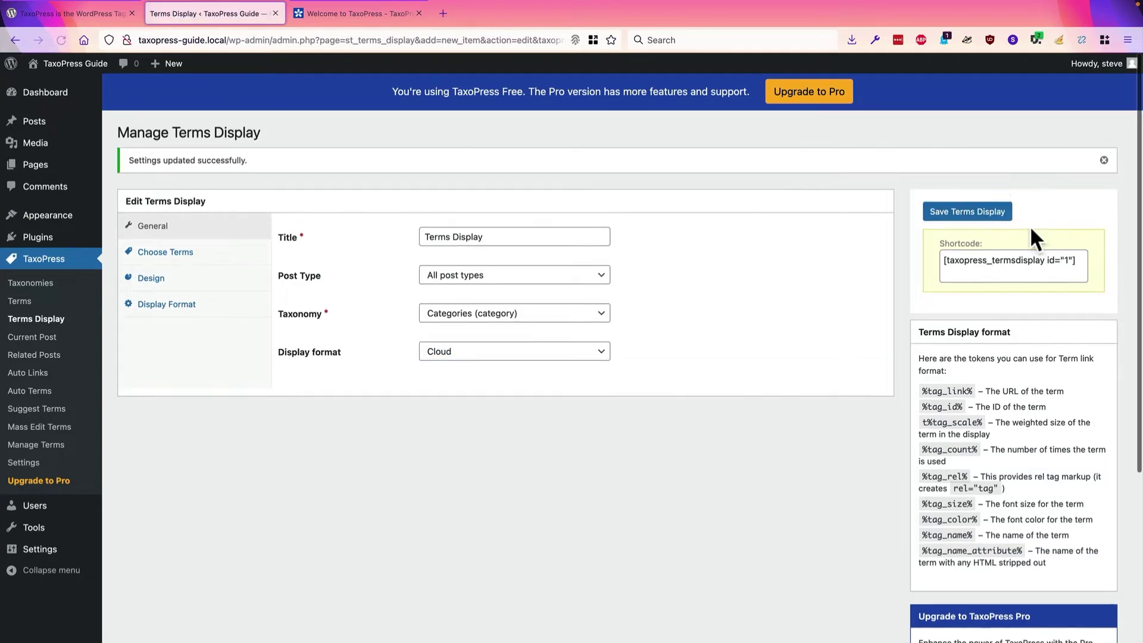
Step: Copy the terms display shortcode and start a new post
left_click_drag(1080, 260, 855, 257)
key("ctrl+c")
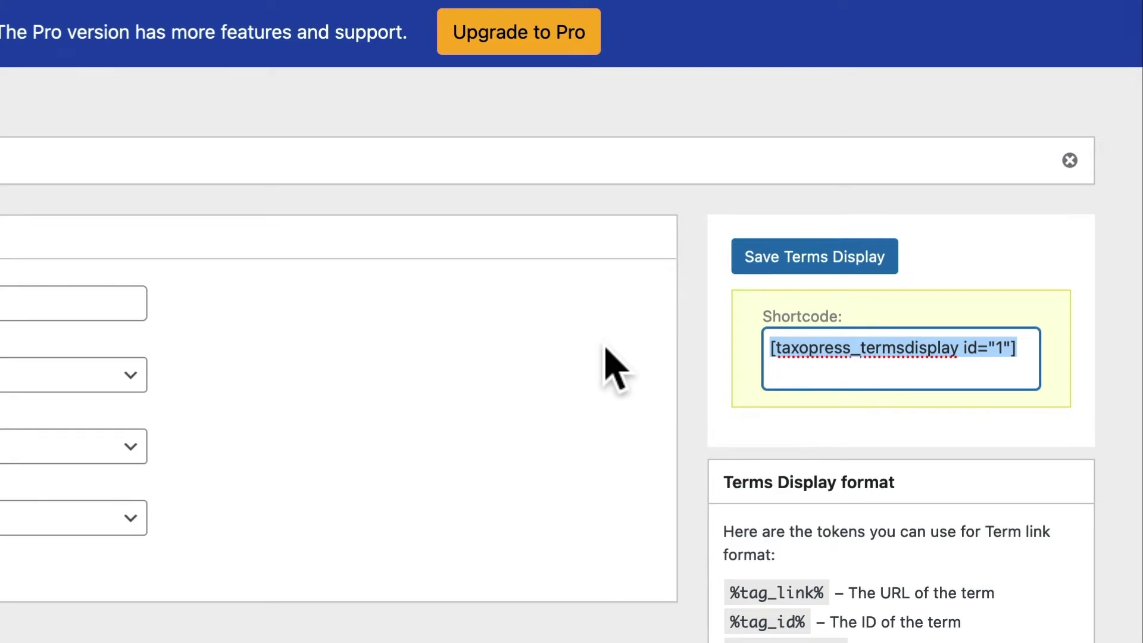
mouse_move(77, 110)
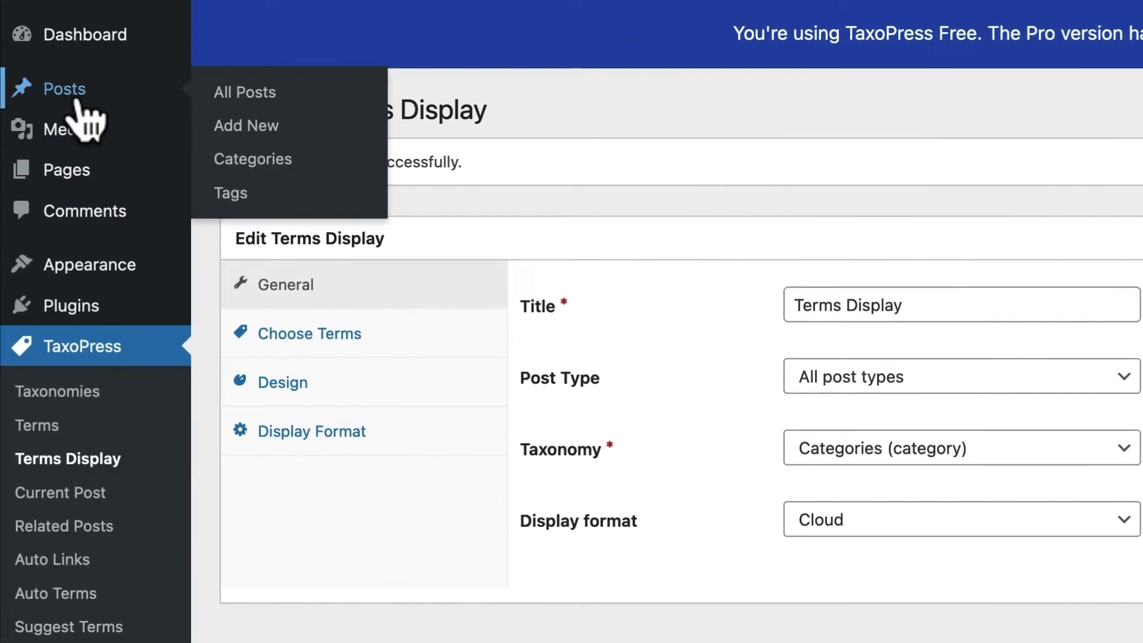
left_click(244, 135)
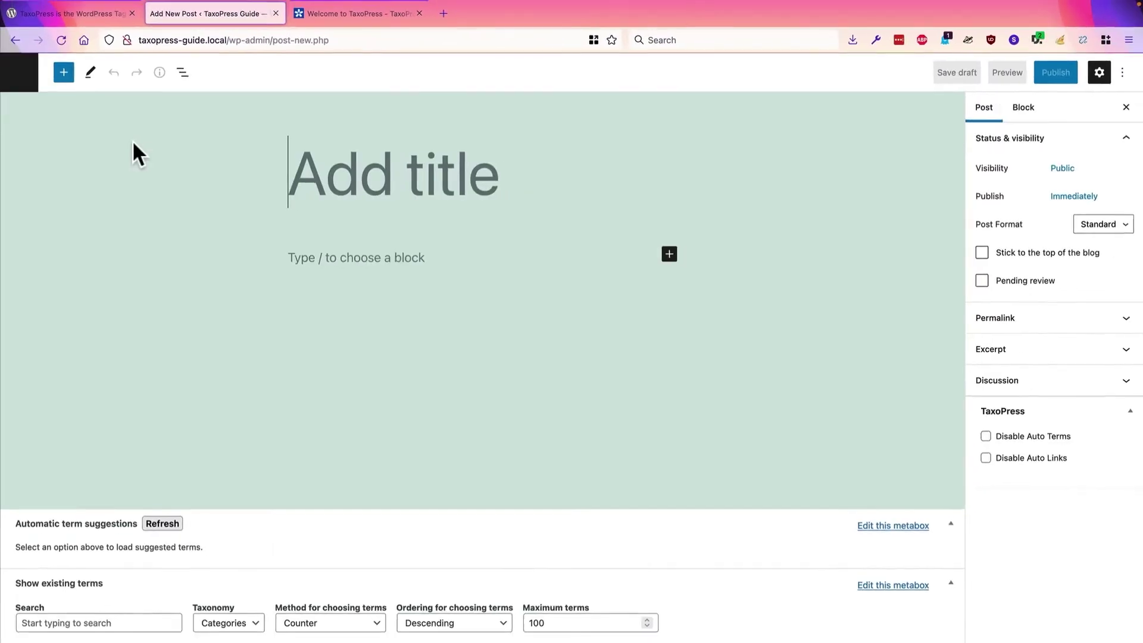
Step: Title the post "Post With Terms Display" and paste the copied shortcode [taxopress_termsdisplay id="1"] into its body
type("Po")
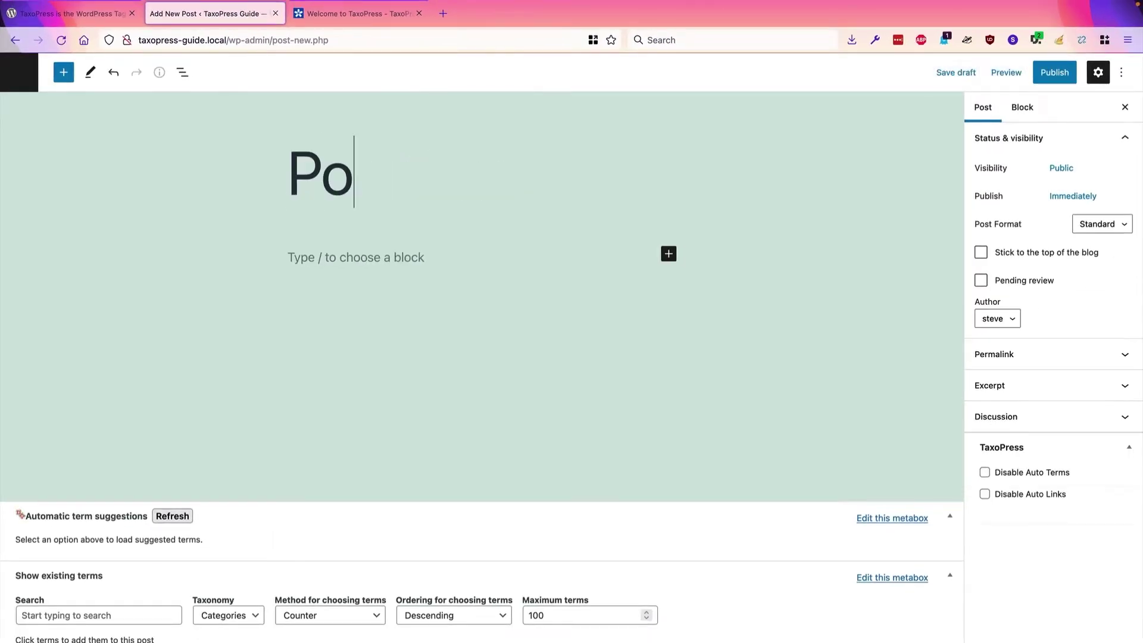
type("st With Te")
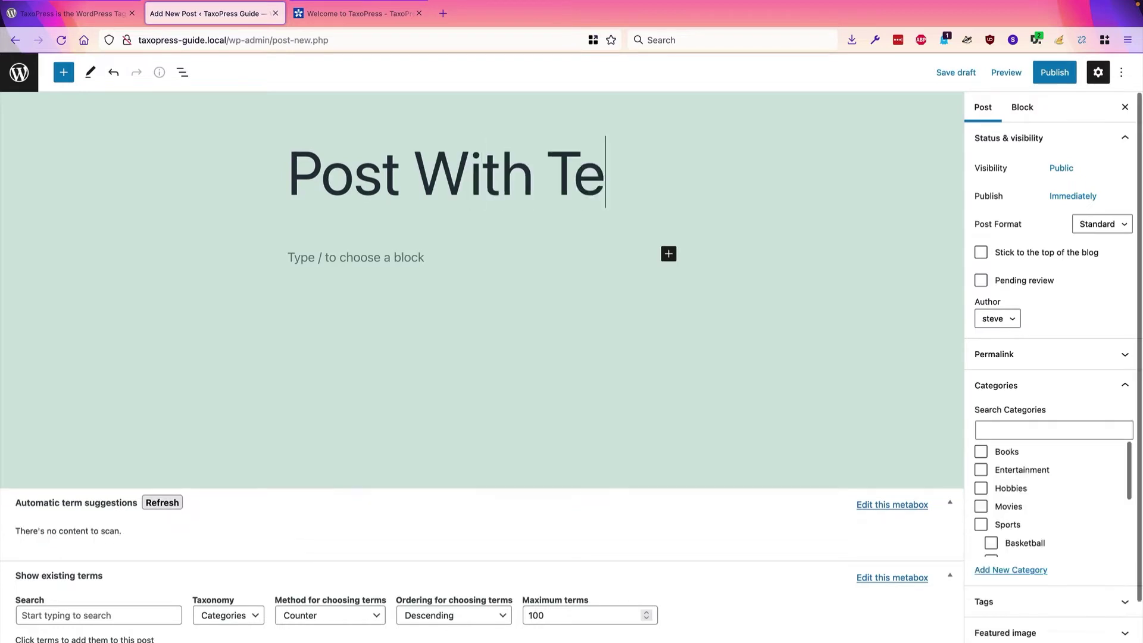
type("rms Display")
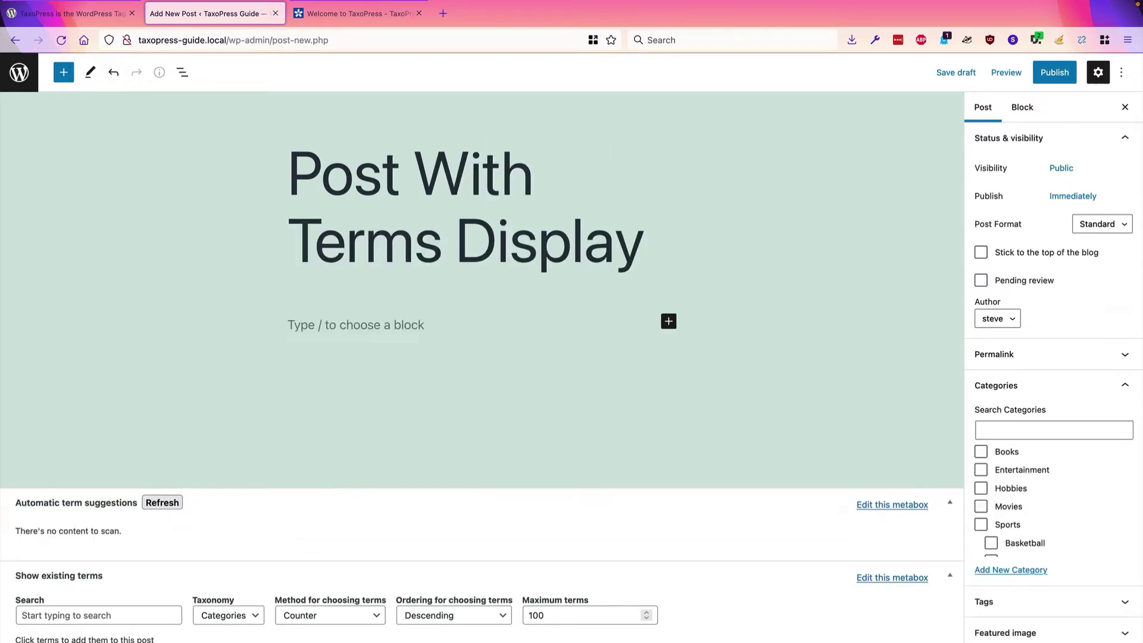
key("Return")
key("ctrl+v")
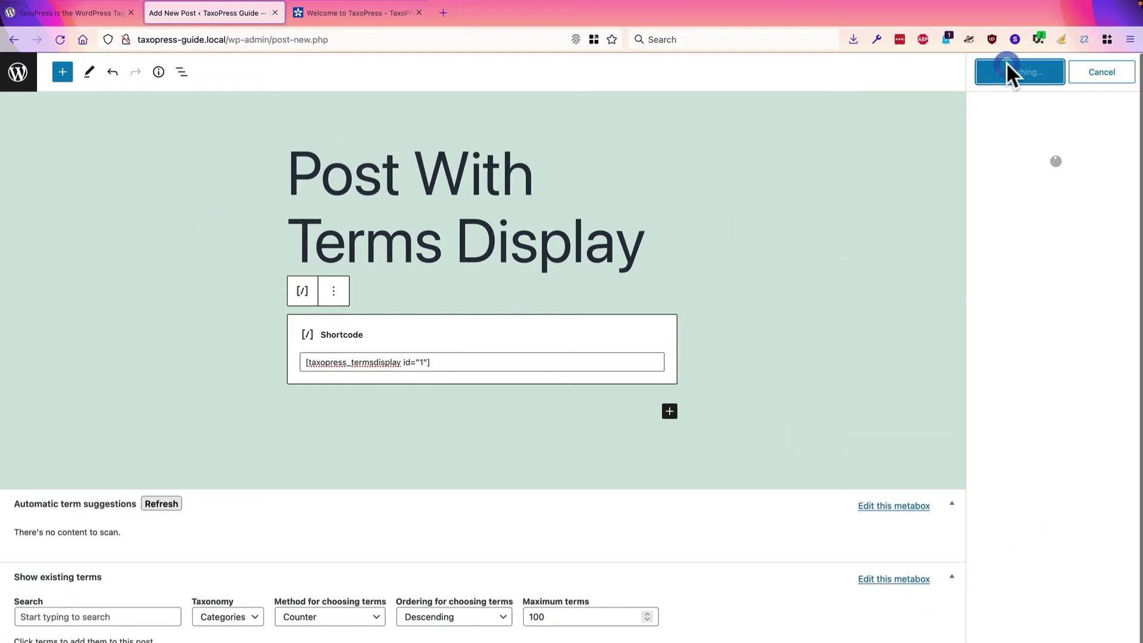
Step: Publish the post and view its terms cloud on the live page
left_click(1006, 65)
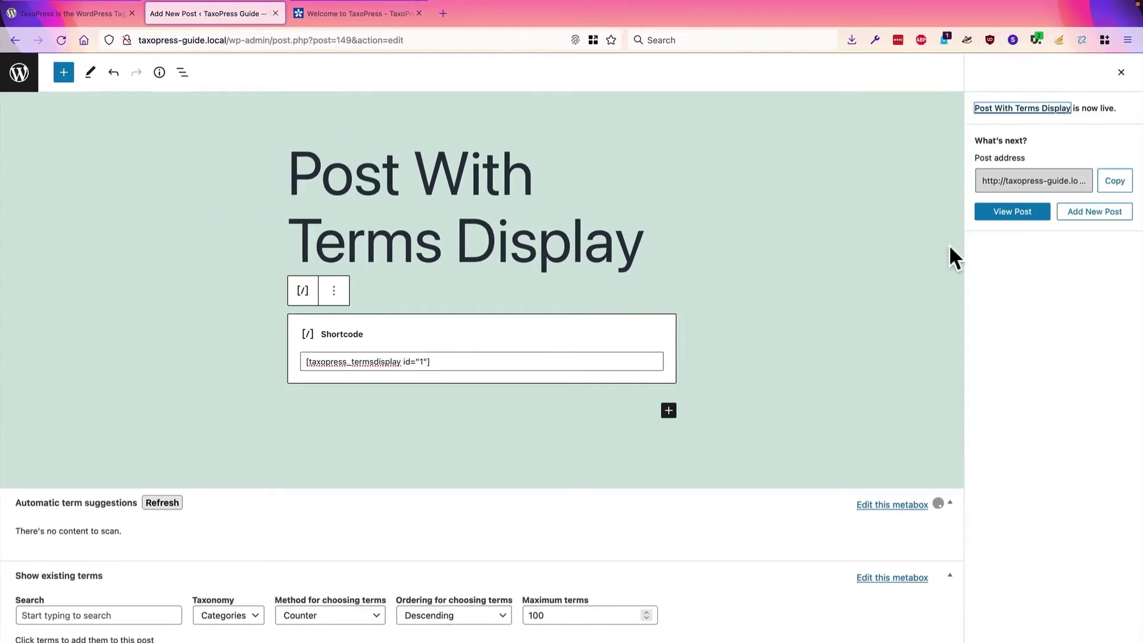
left_click(1024, 213)
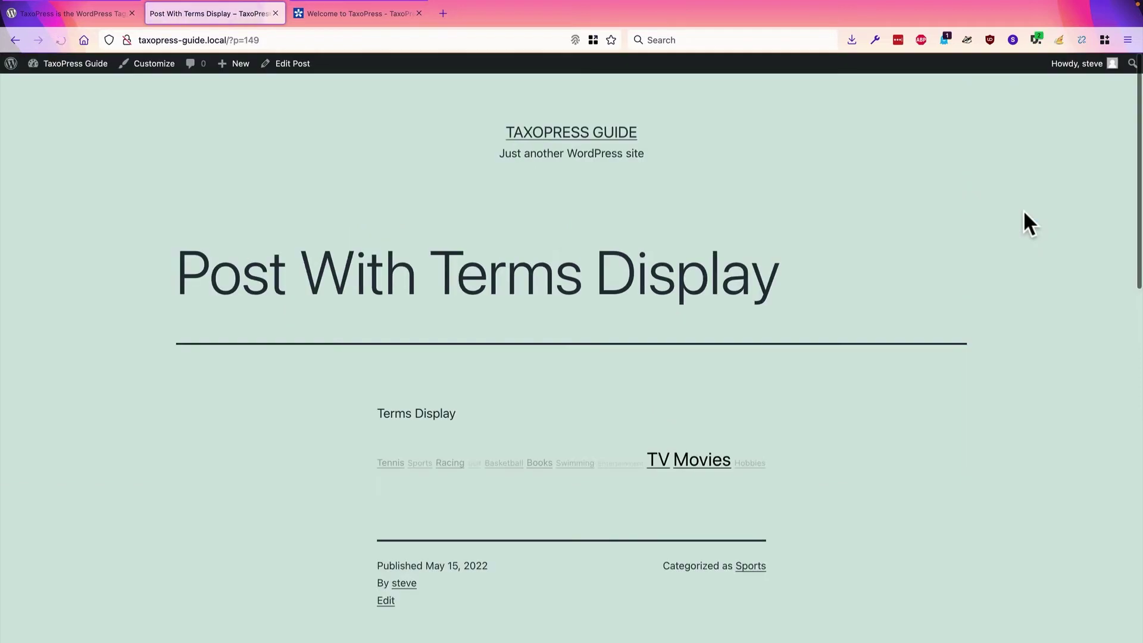
scroll(350, 397, "down", 2)
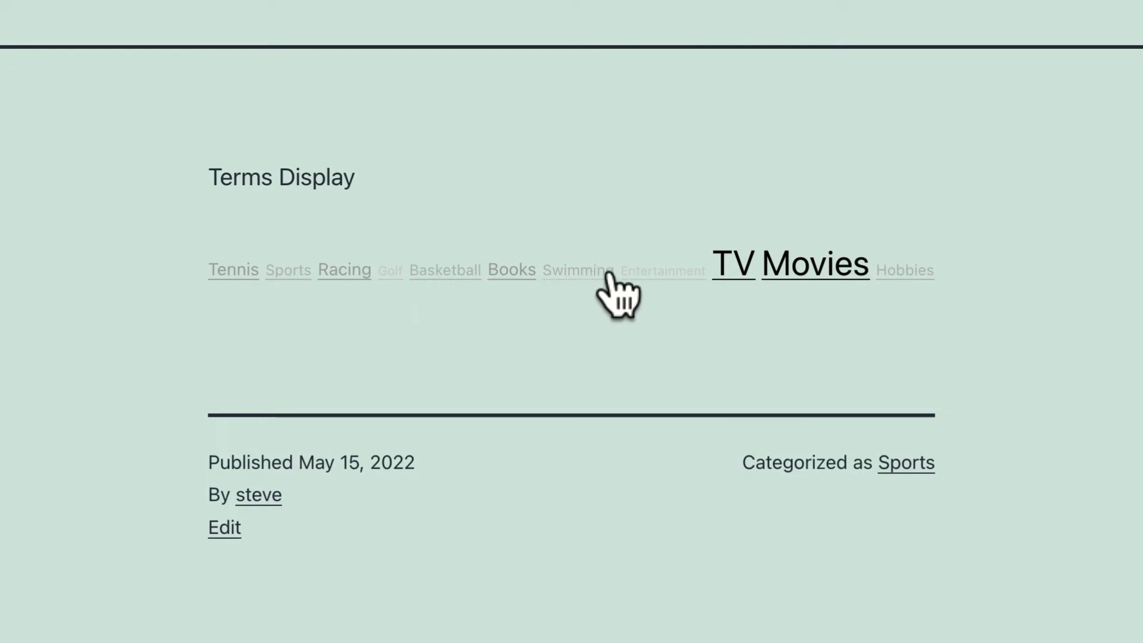
mouse_move(659, 274)
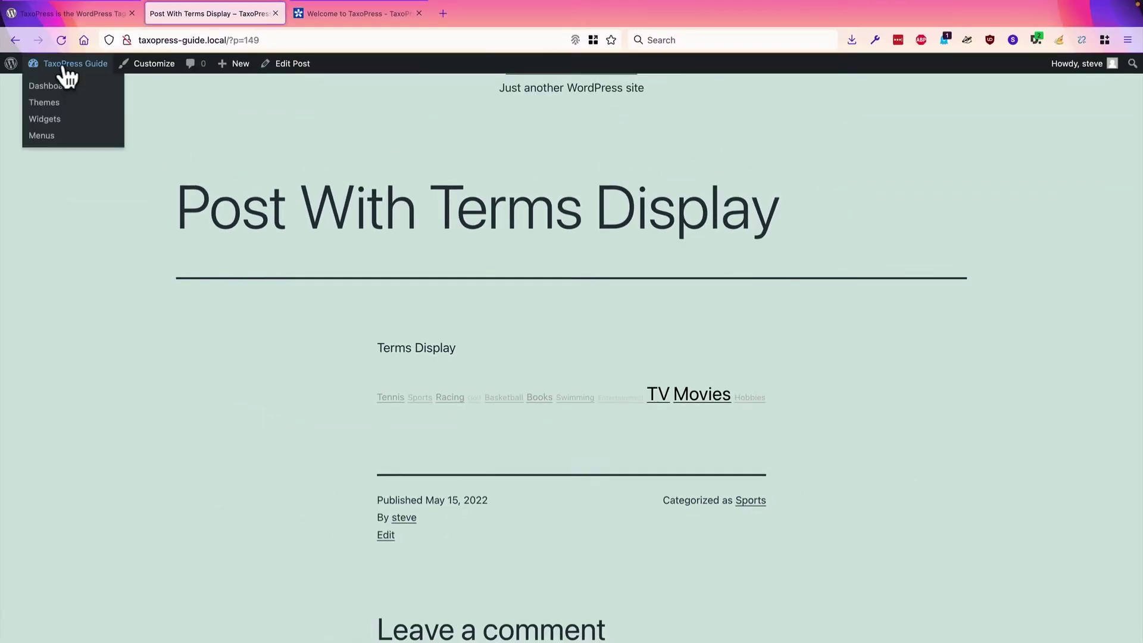
Step: Return to the site's dashboard and reopen the TaxoPress Terms Display entry for editing
left_click(58, 85)
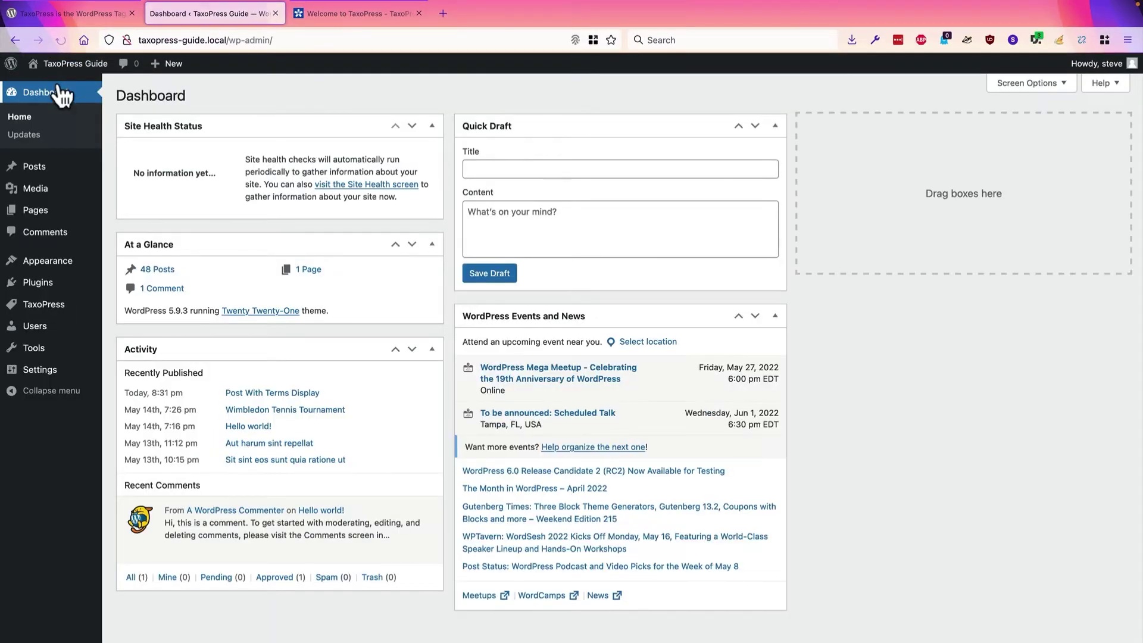
mouse_move(38, 302)
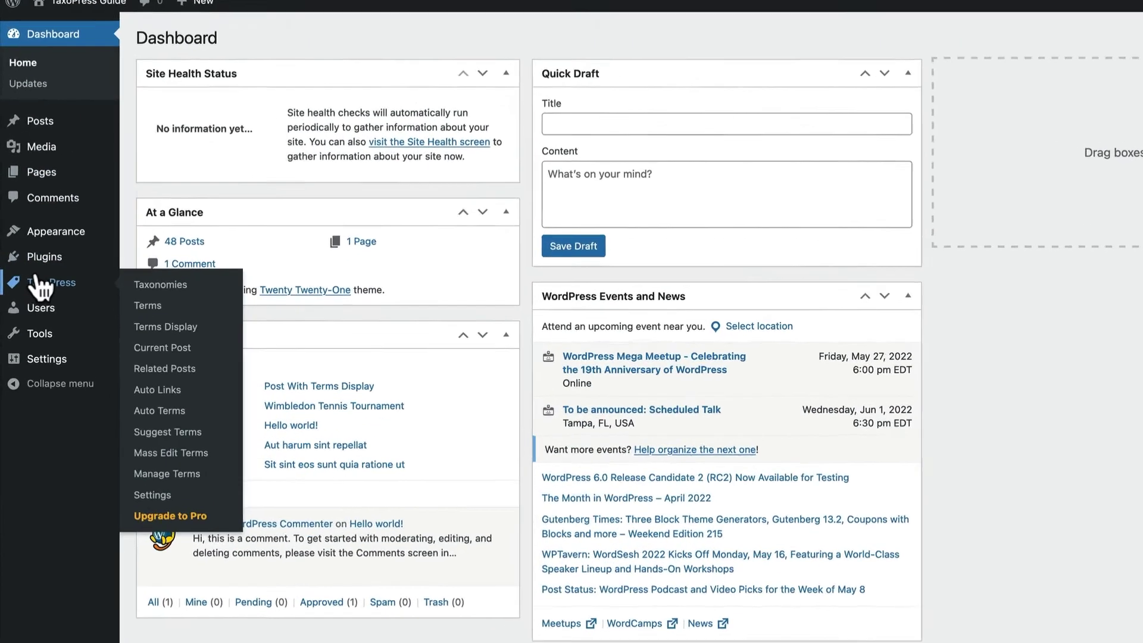
left_click(156, 341)
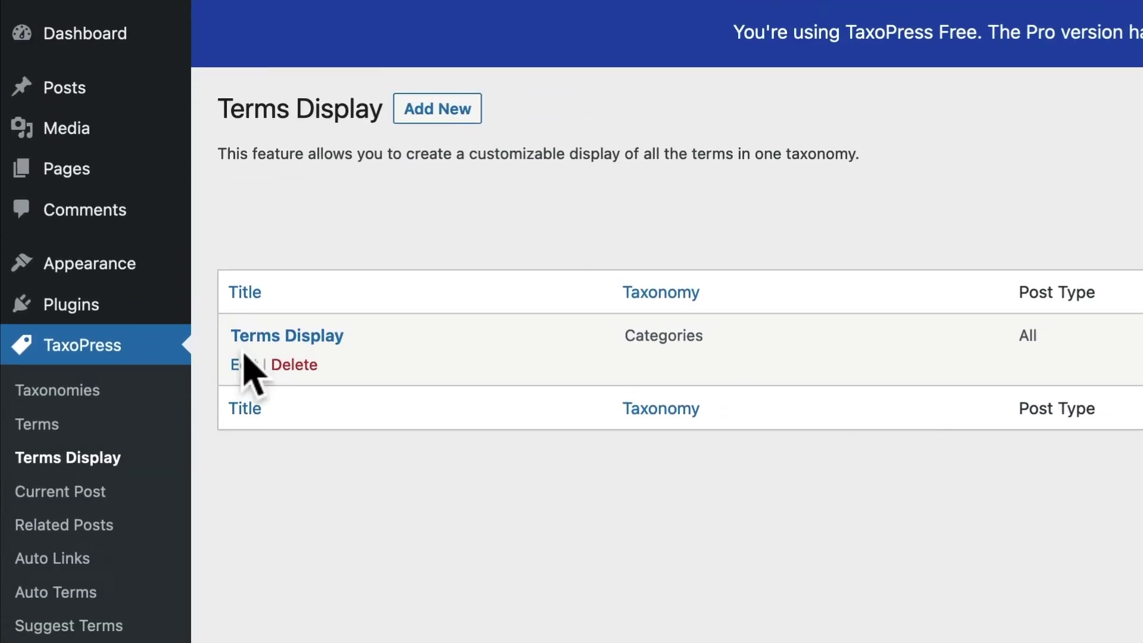
left_click(238, 365)
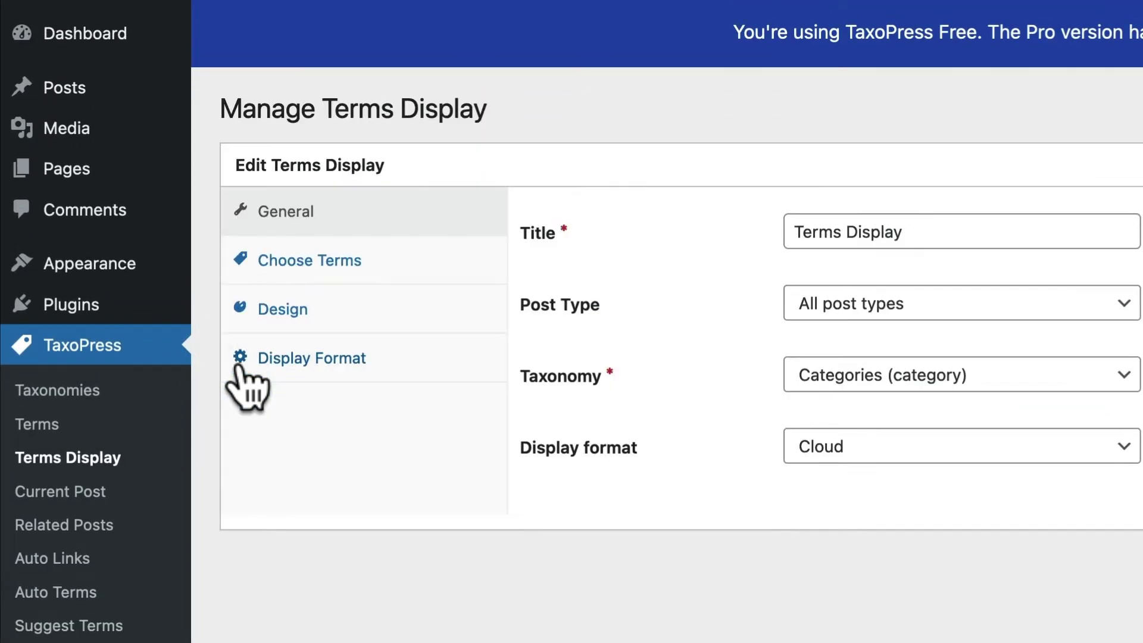
Step: In the design settings, hide the title in the output and set the minimum font size to 15
left_click(285, 310)
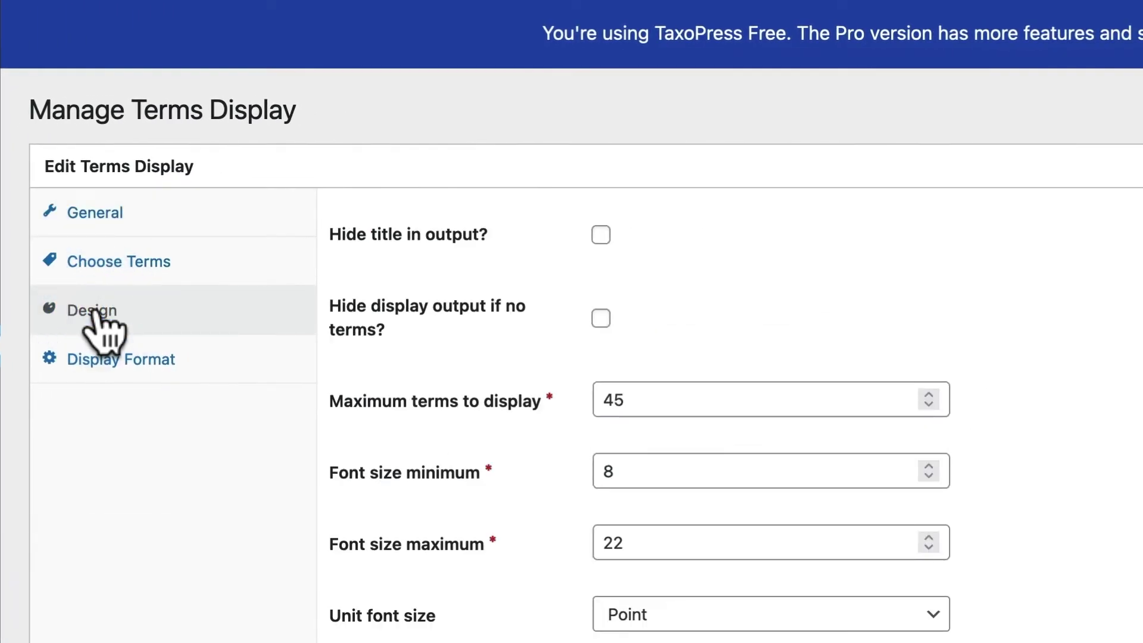
left_click(601, 237)
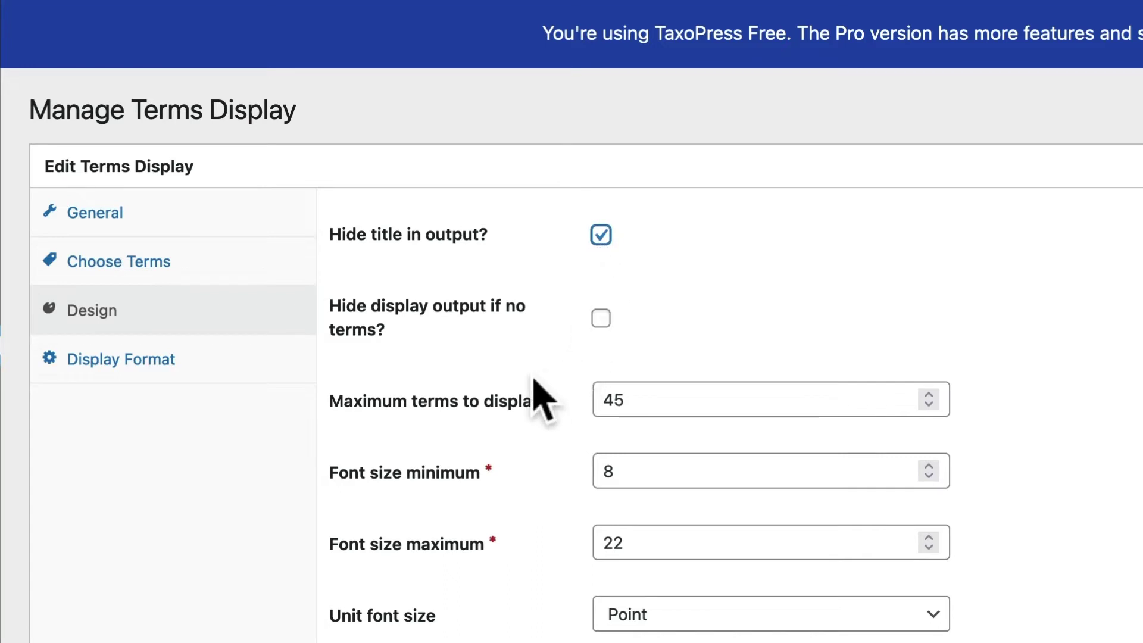
left_click(613, 471)
left_click_drag(613, 472, 548, 468)
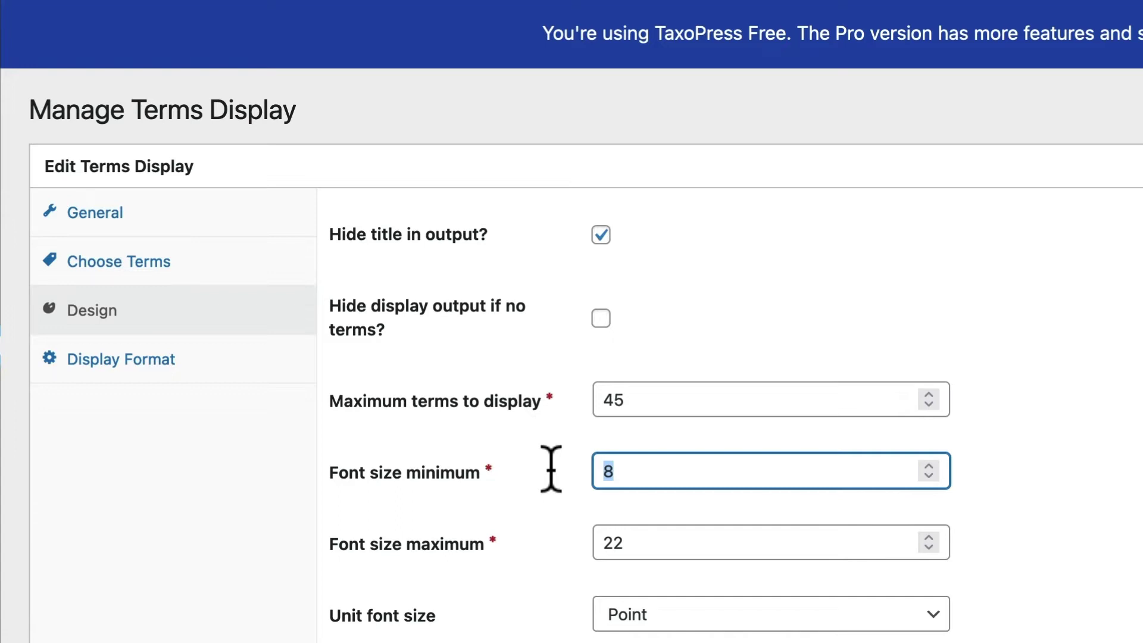
type("15")
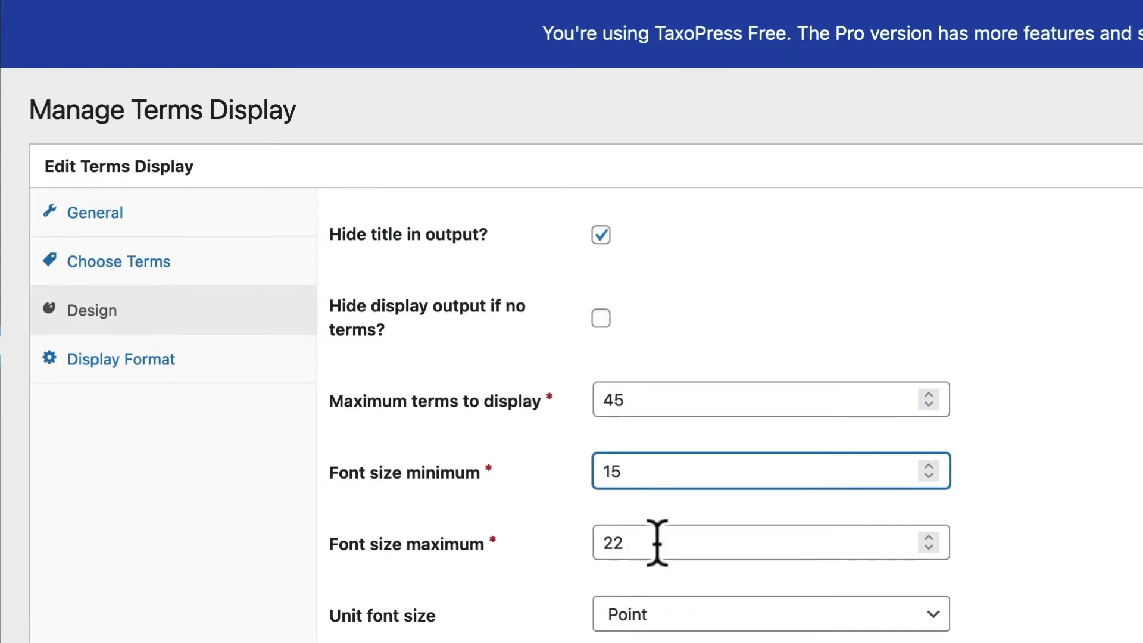
Step: Set the minimum font color to red #cc0606
scroll(632, 620, "down", 6)
left_click(610, 333)
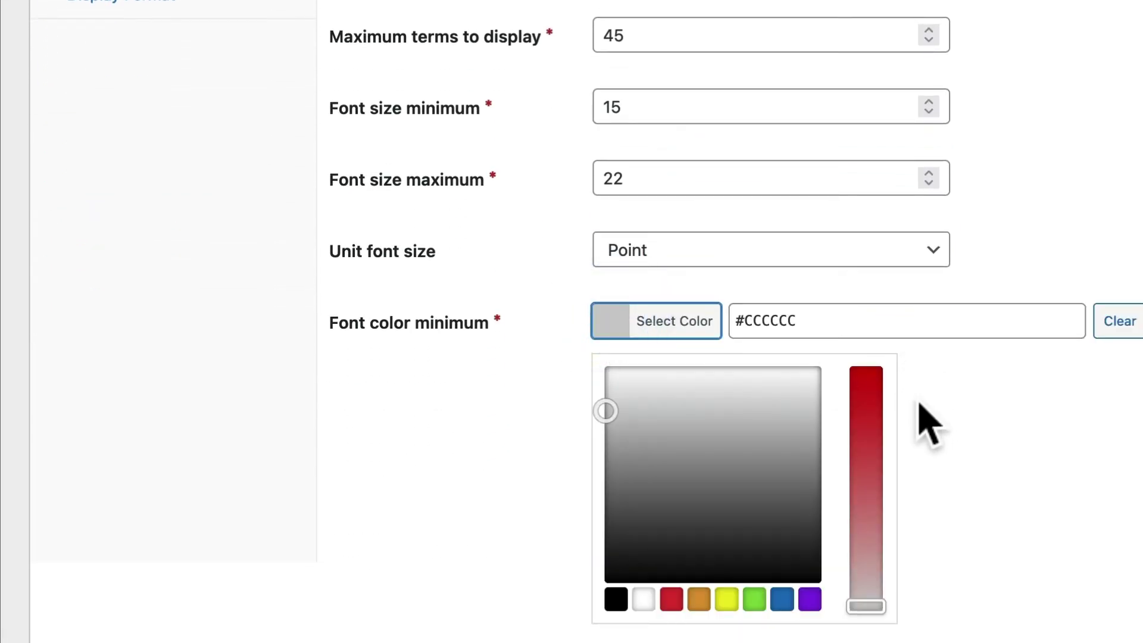
left_click(871, 384)
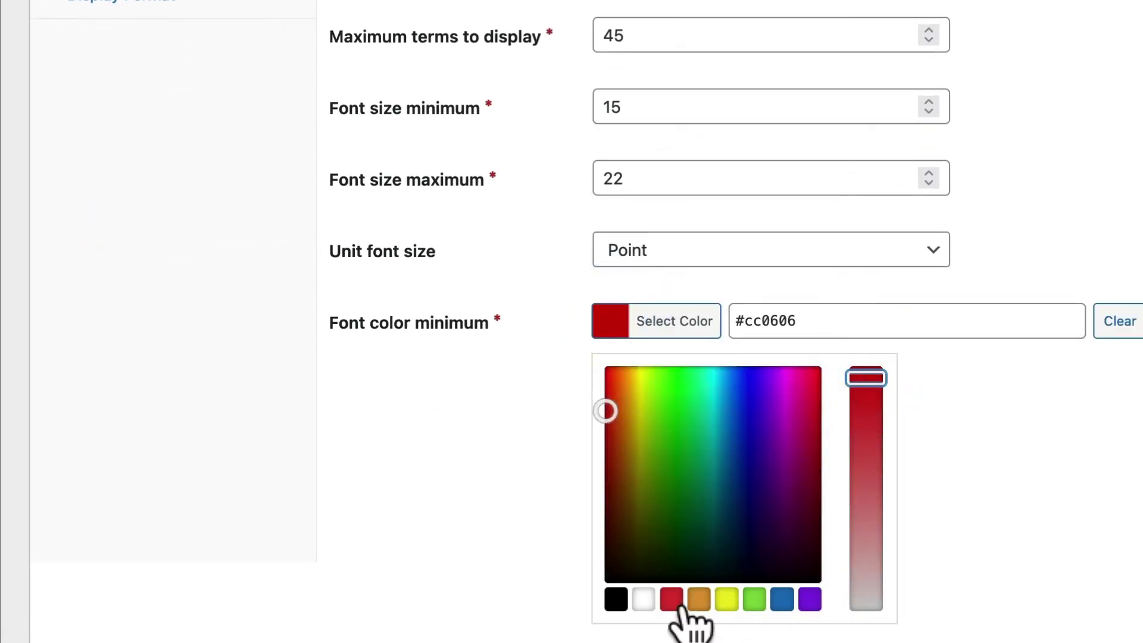
left_click(453, 492)
Step: Set the maximum font color to purple #8224e3
left_click(610, 400)
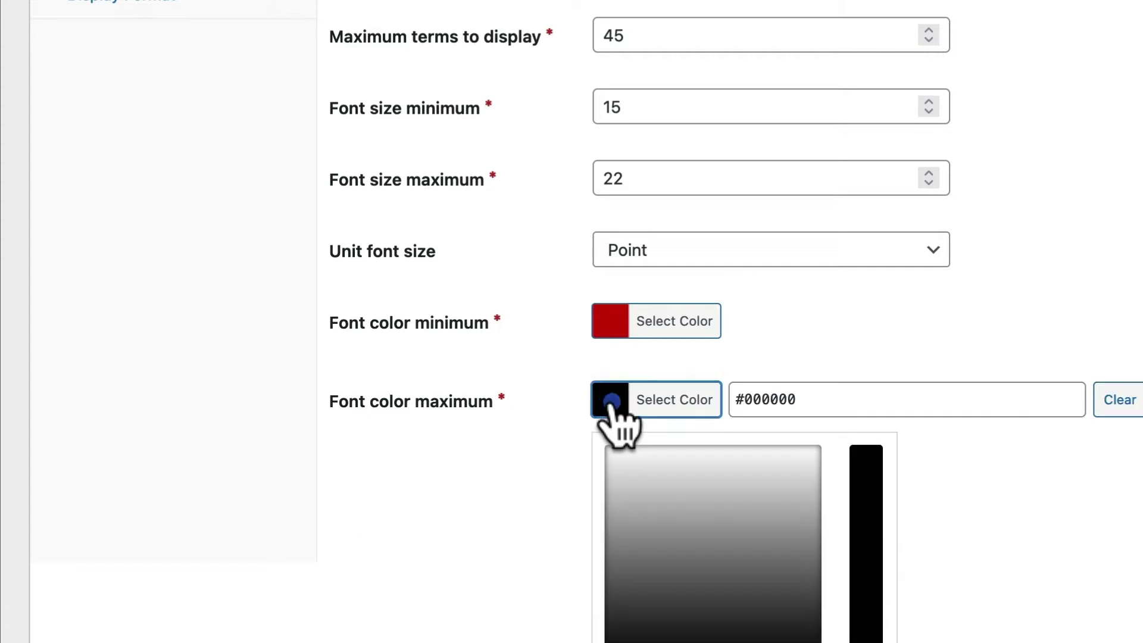
scroll(745, 536, "down", 3)
left_click(809, 491)
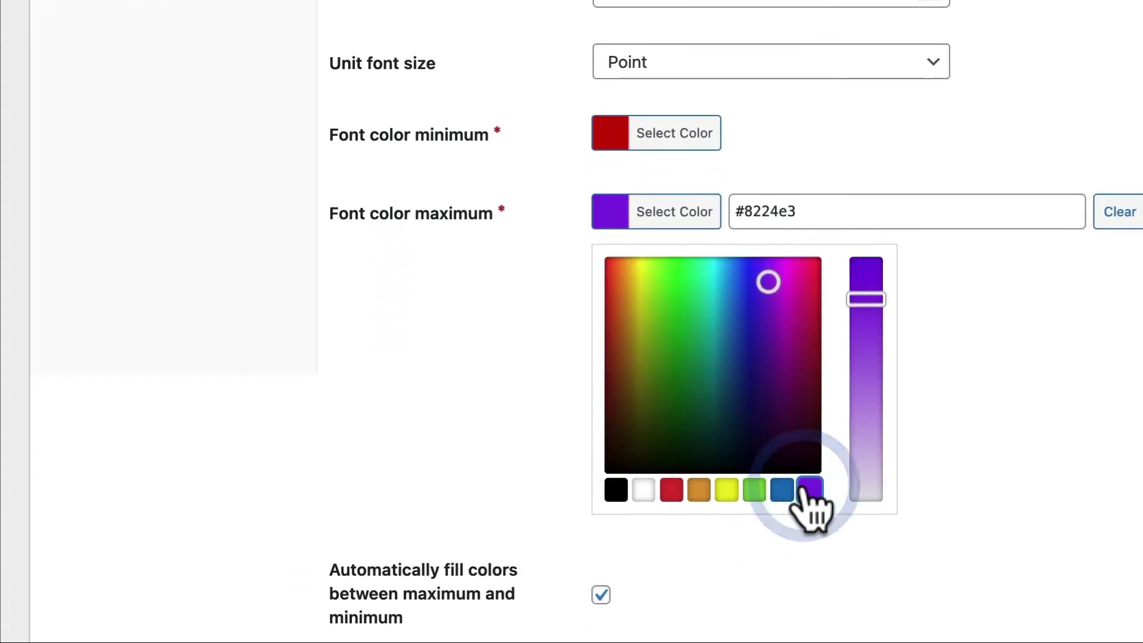
left_click(365, 363)
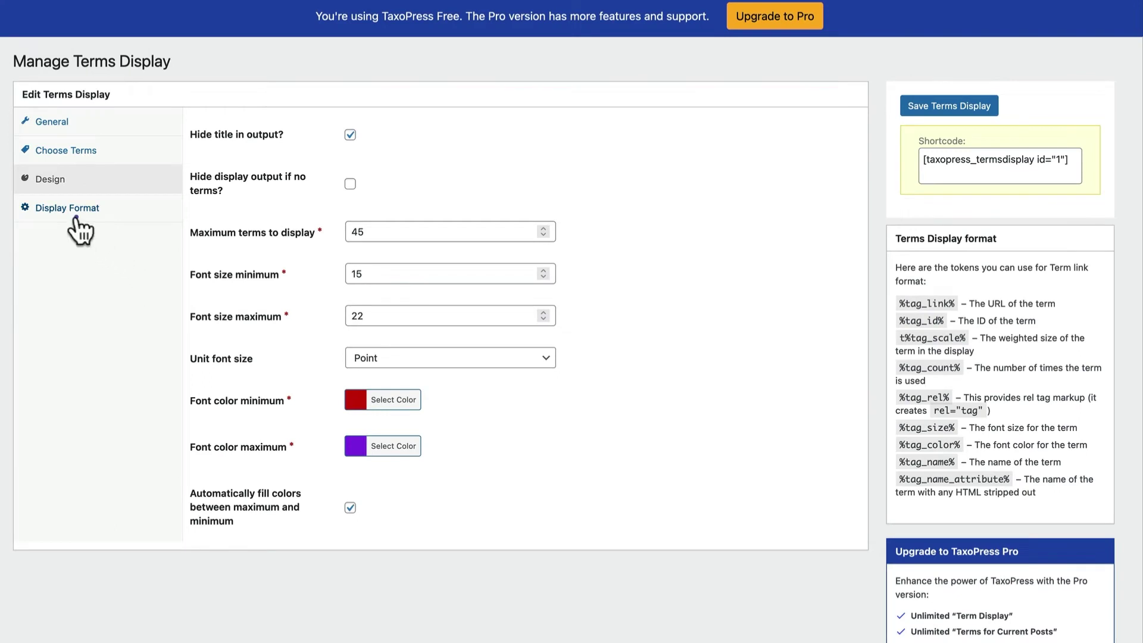
Step: Review the display format's tokens and its div class and link class fields, and save the terms display
left_click(76, 219)
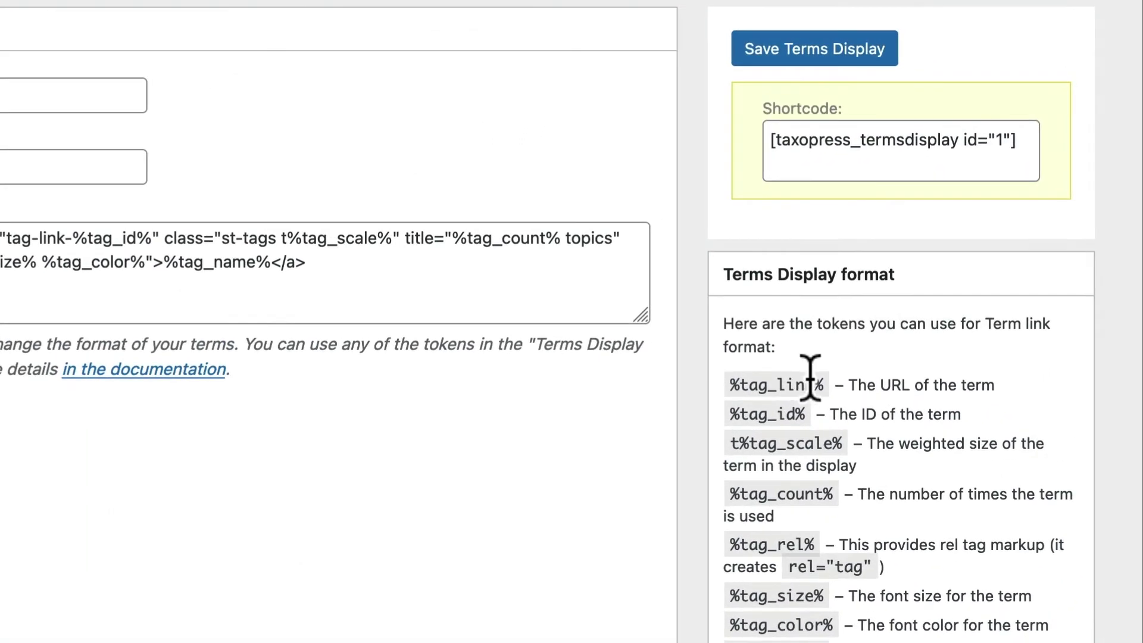
left_click_drag(824, 384, 729, 386)
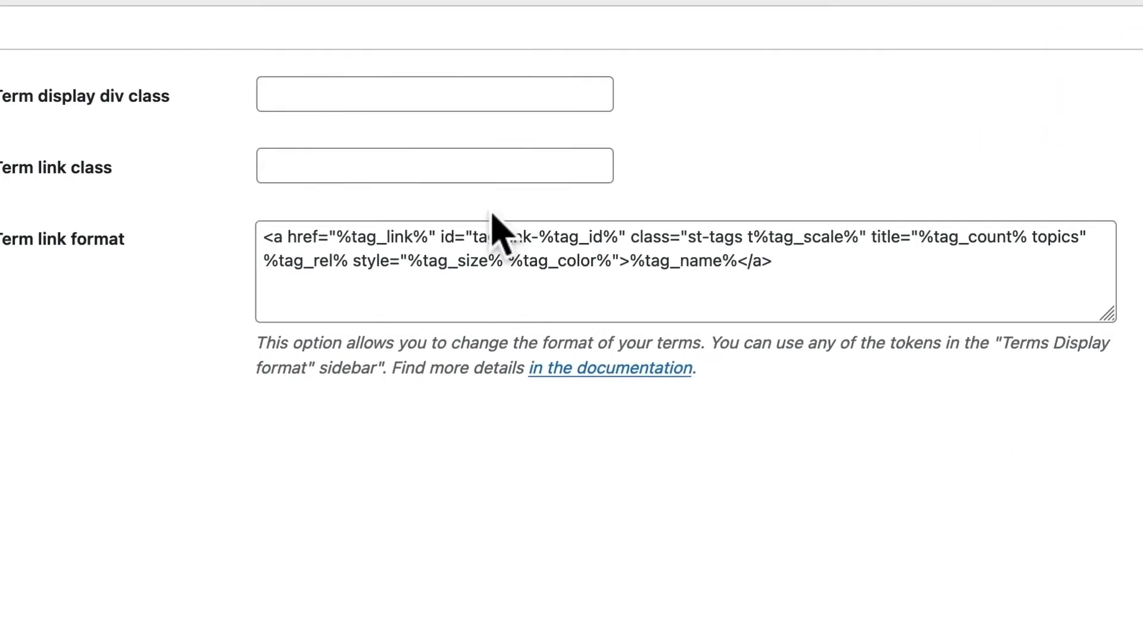
left_click(666, 90)
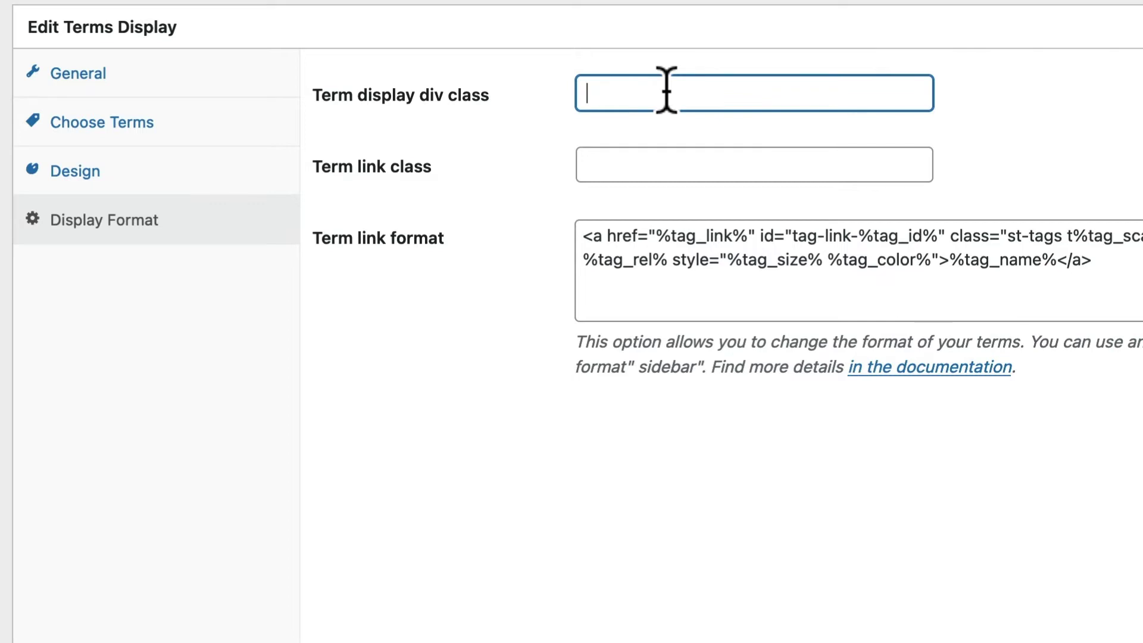
left_click(620, 165)
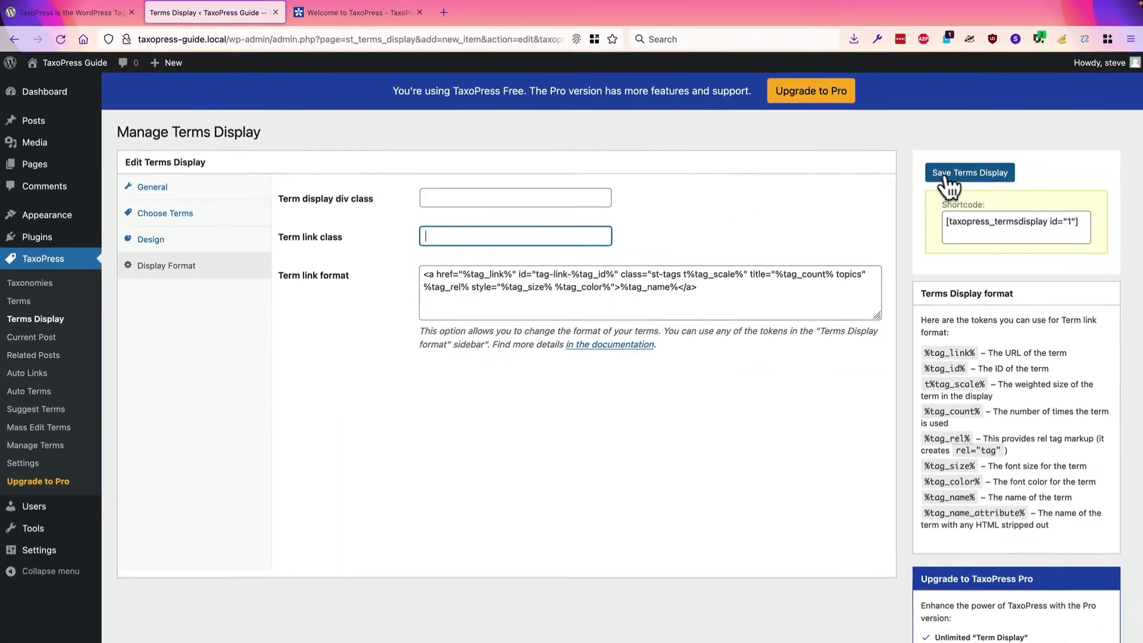
left_click(945, 179)
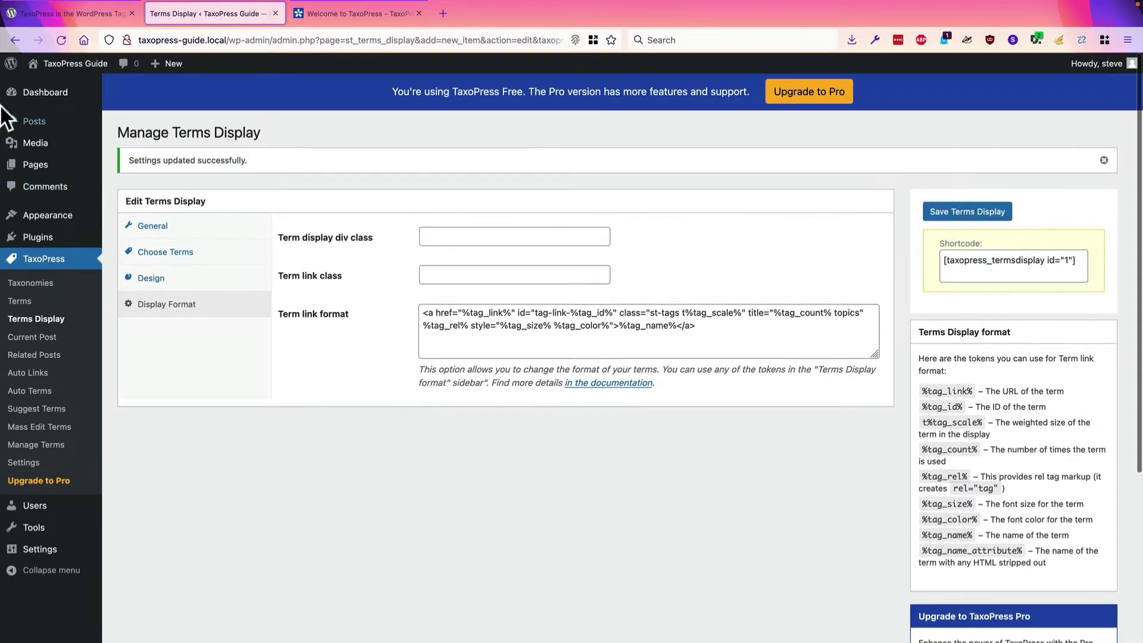
Step: View the published "Post With Terms Display" from the posts list, and return to the dashboard
left_click(26, 123)
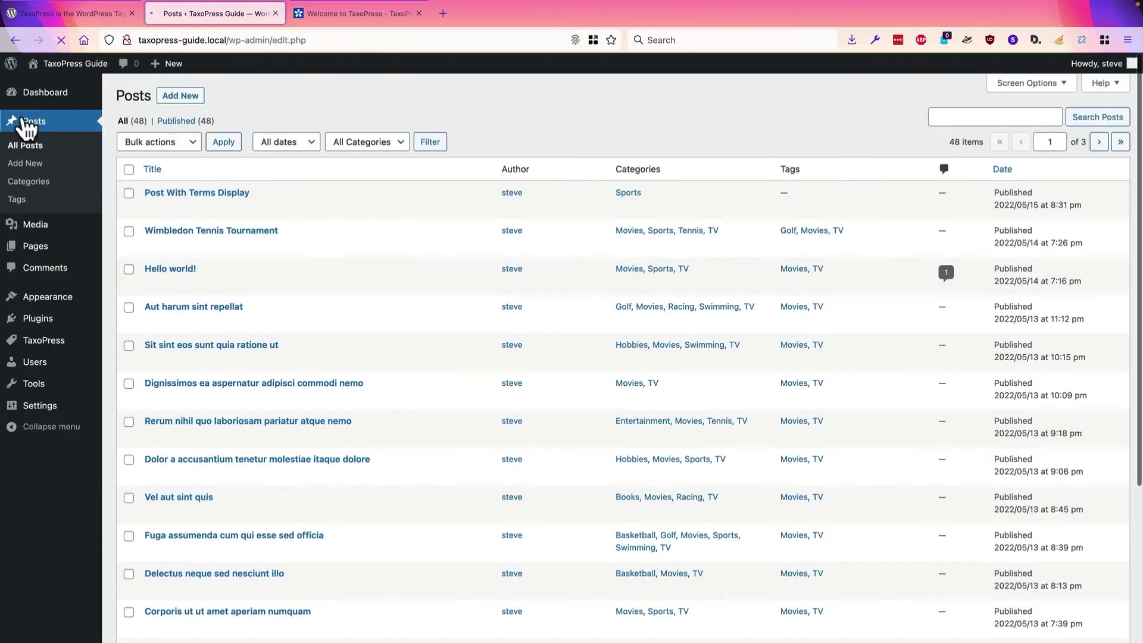
left_click(249, 207)
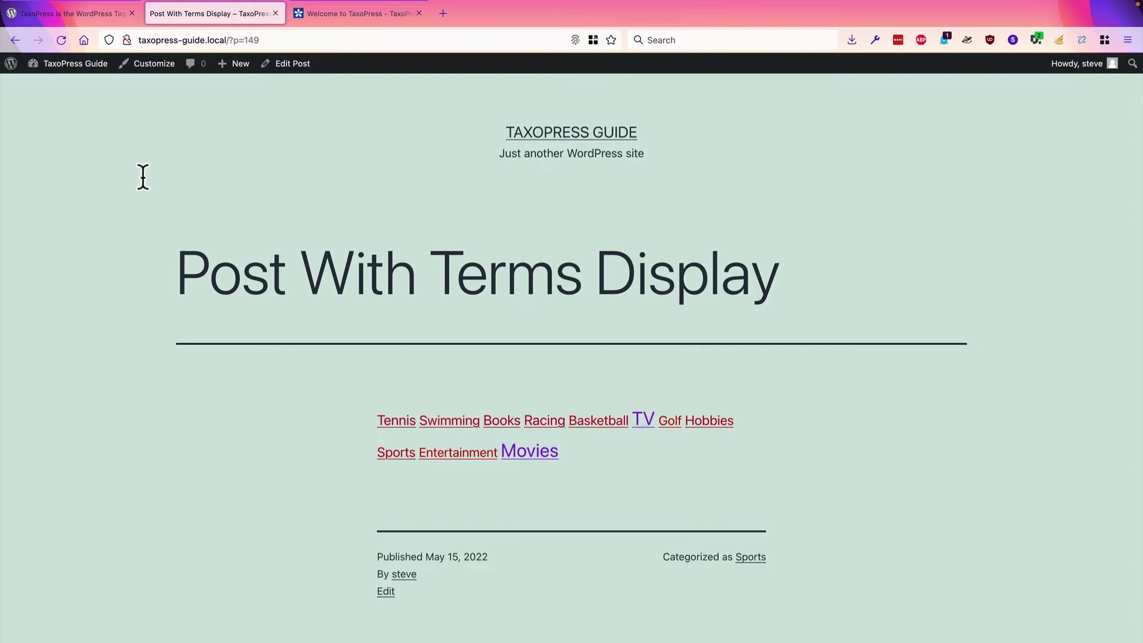
left_click(57, 87)
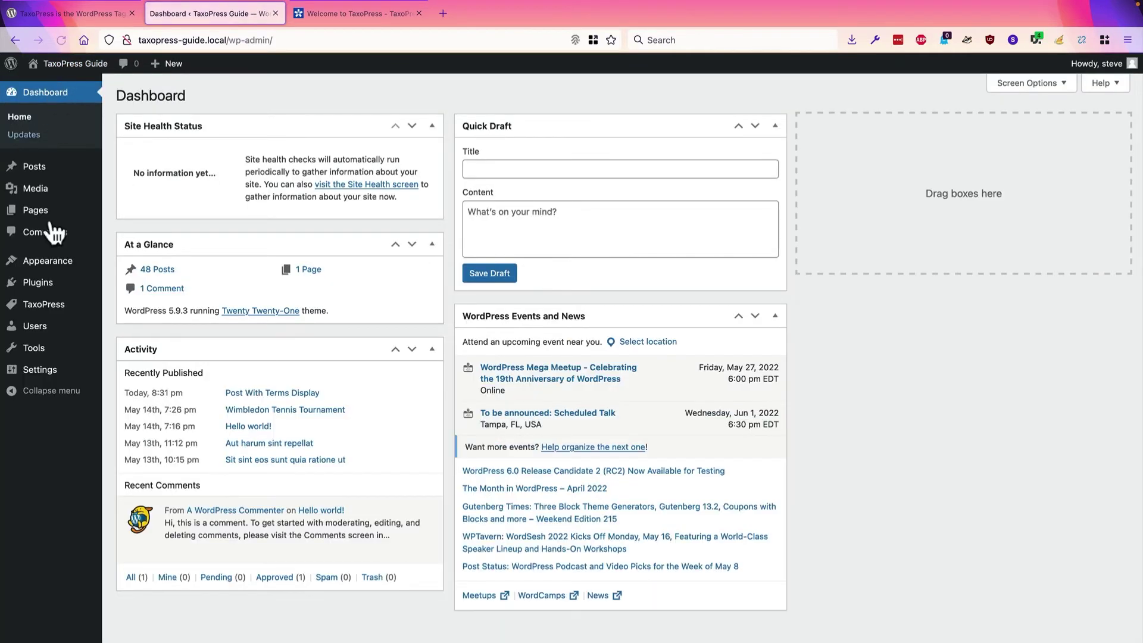
Step: Open the site's Widgets editor and dismiss the block widgets welcome guide
mouse_move(36, 305)
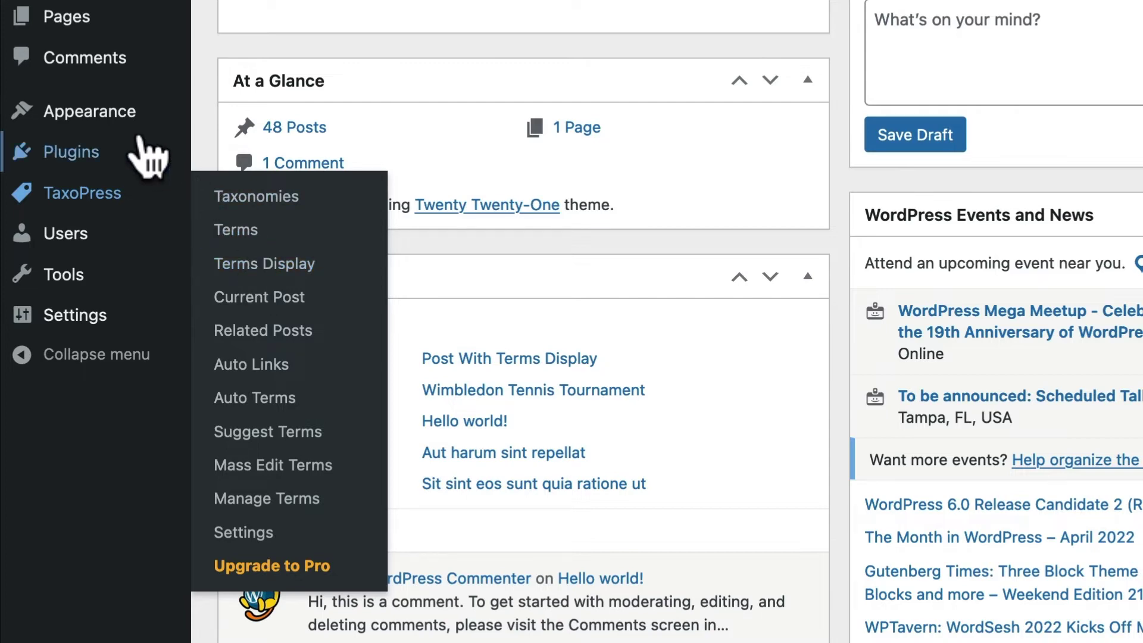
mouse_move(114, 119)
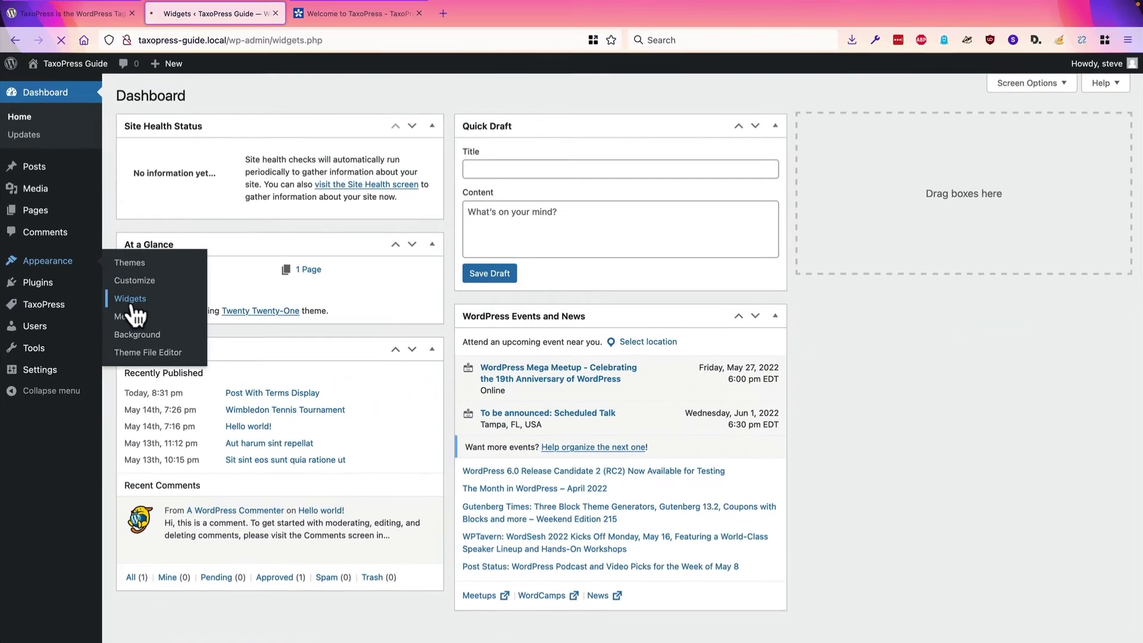
left_click(245, 191)
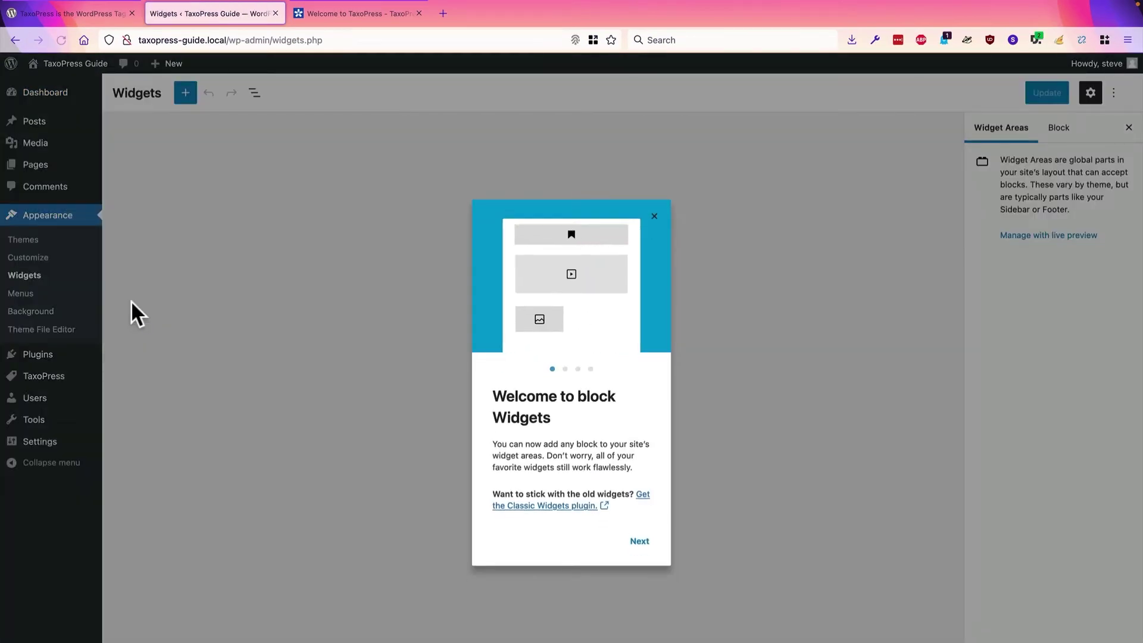
left_click(654, 223)
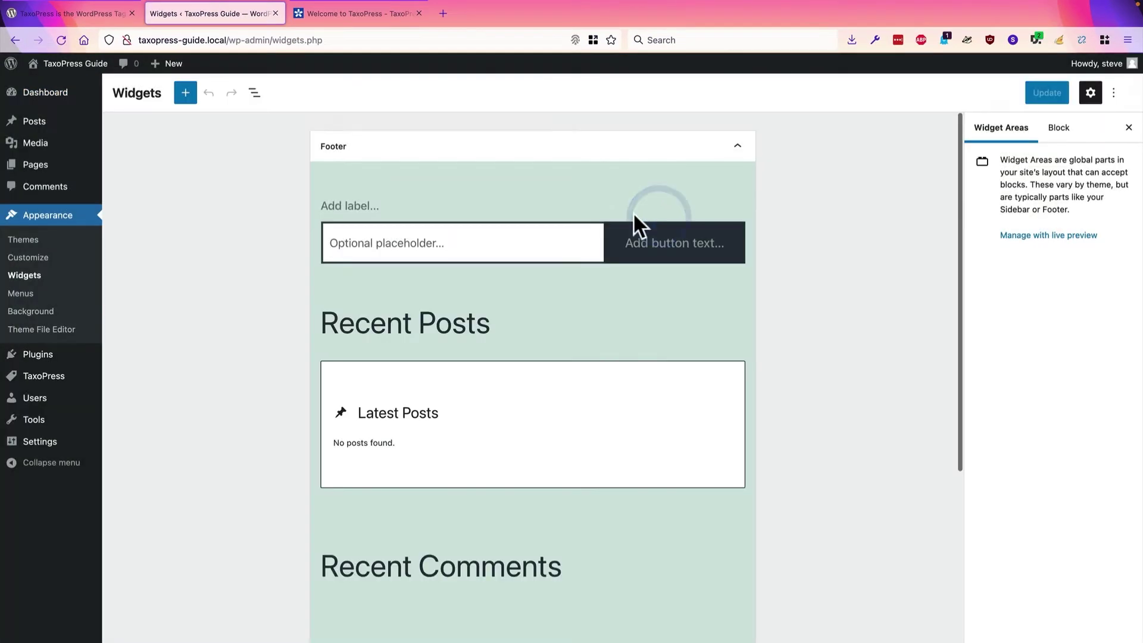
Step: Add a Terms Display (TaxoPress Shortcode) widget to the Footer area with "Terms Display" selected, and update the widgets
left_click(185, 93)
type("tax")
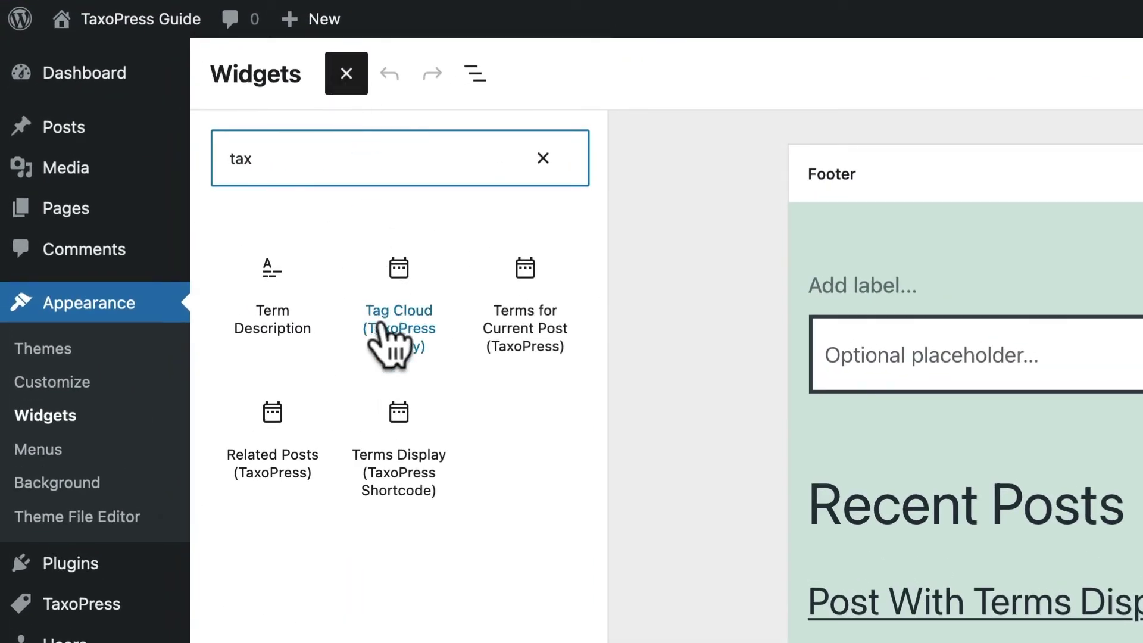
left_click(390, 416)
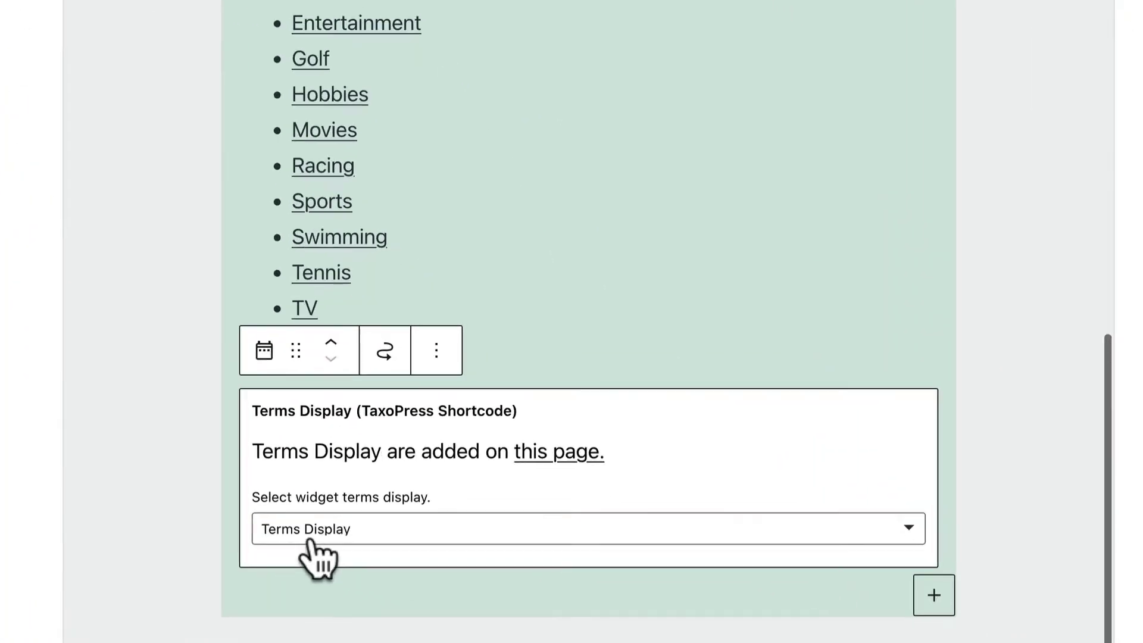
left_click(309, 536)
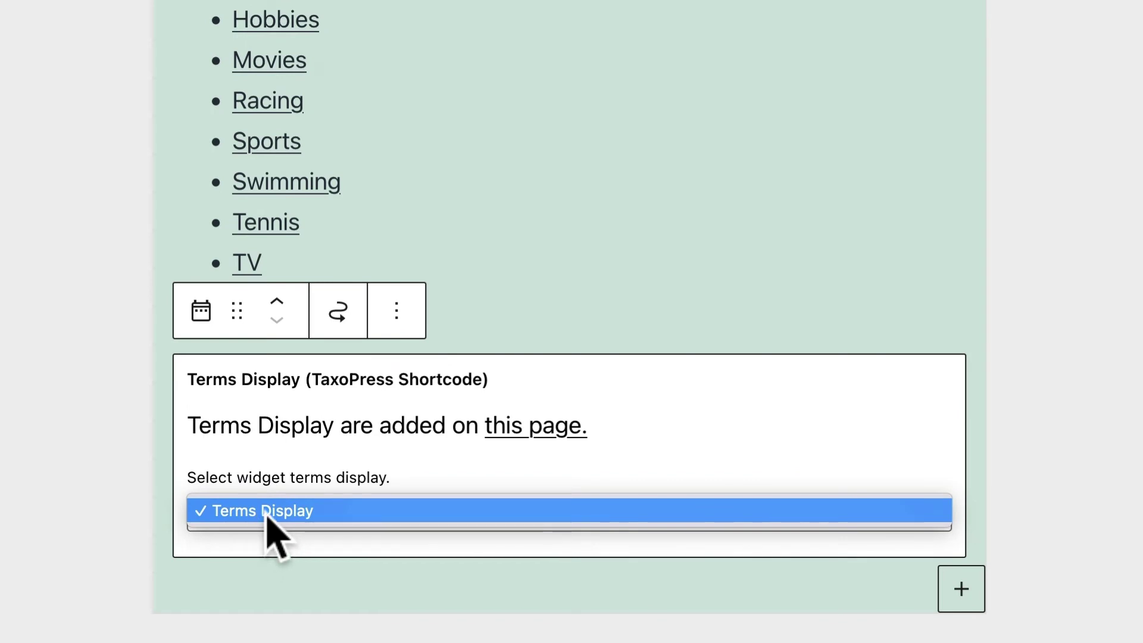
left_click(273, 513)
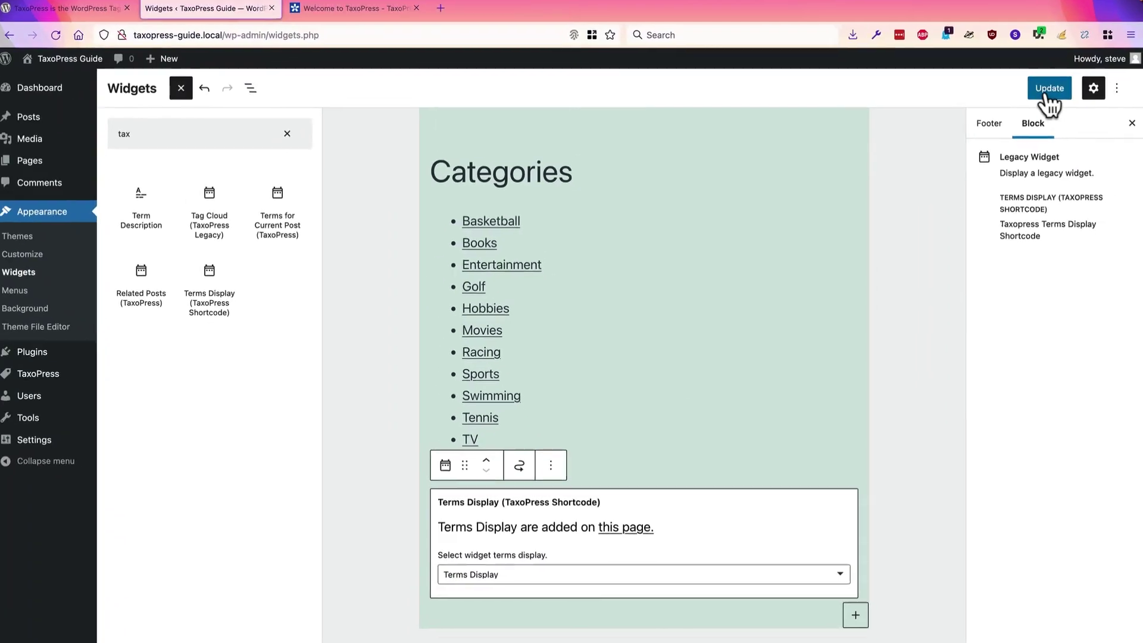
left_click(1043, 94)
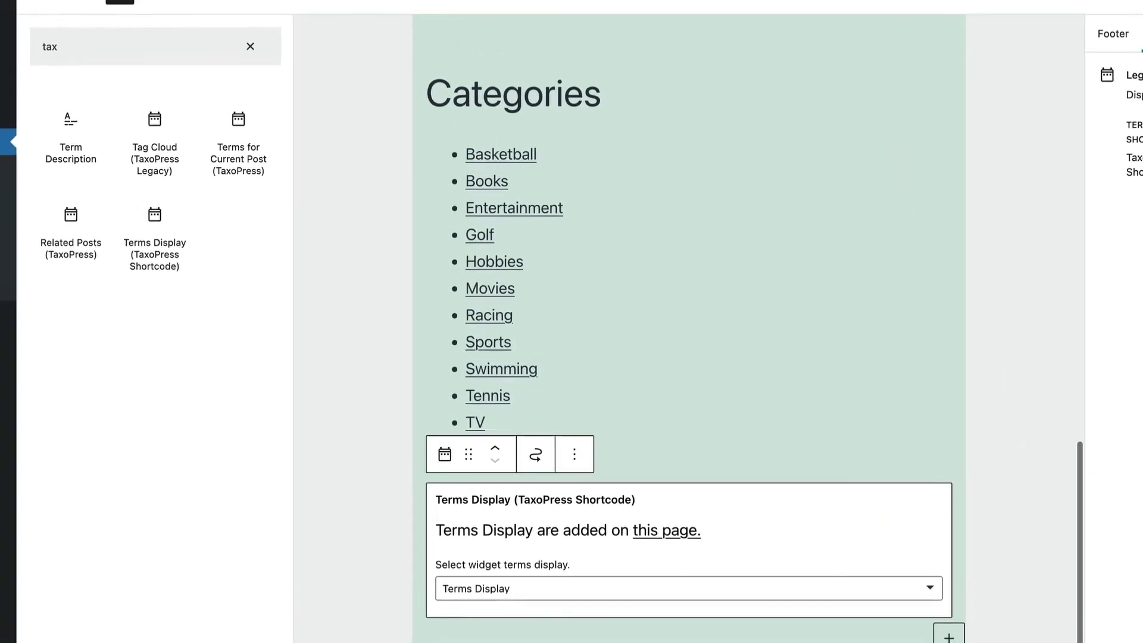
Step: Visit the site's front page and examine the terms display widget in its footer
mouse_move(36, 130)
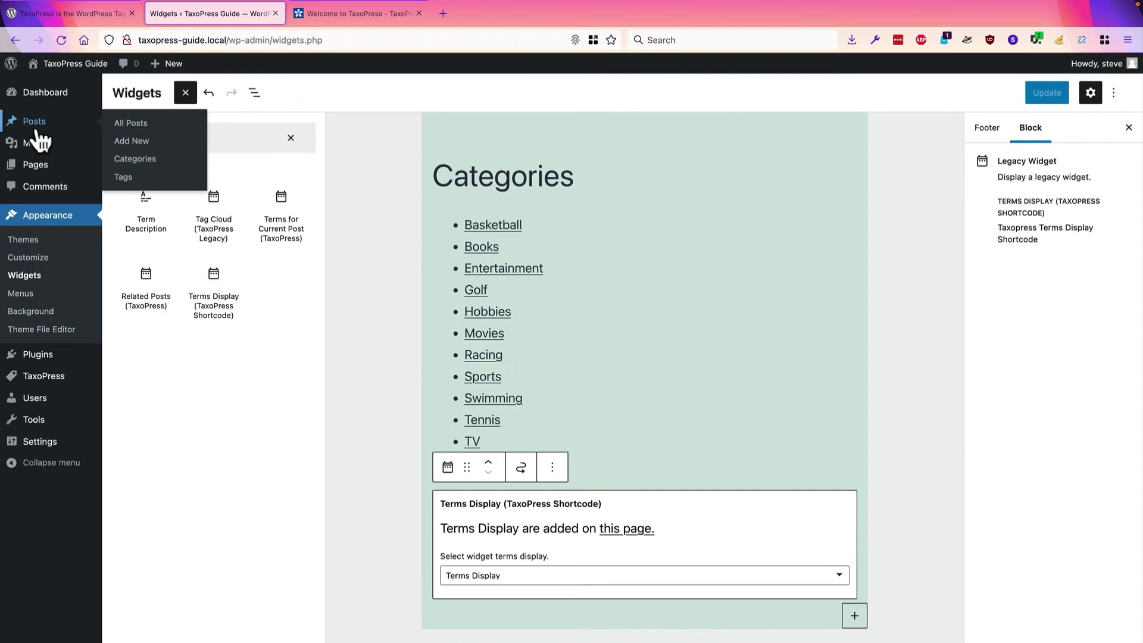
mouse_move(46, 66)
left_click(51, 87)
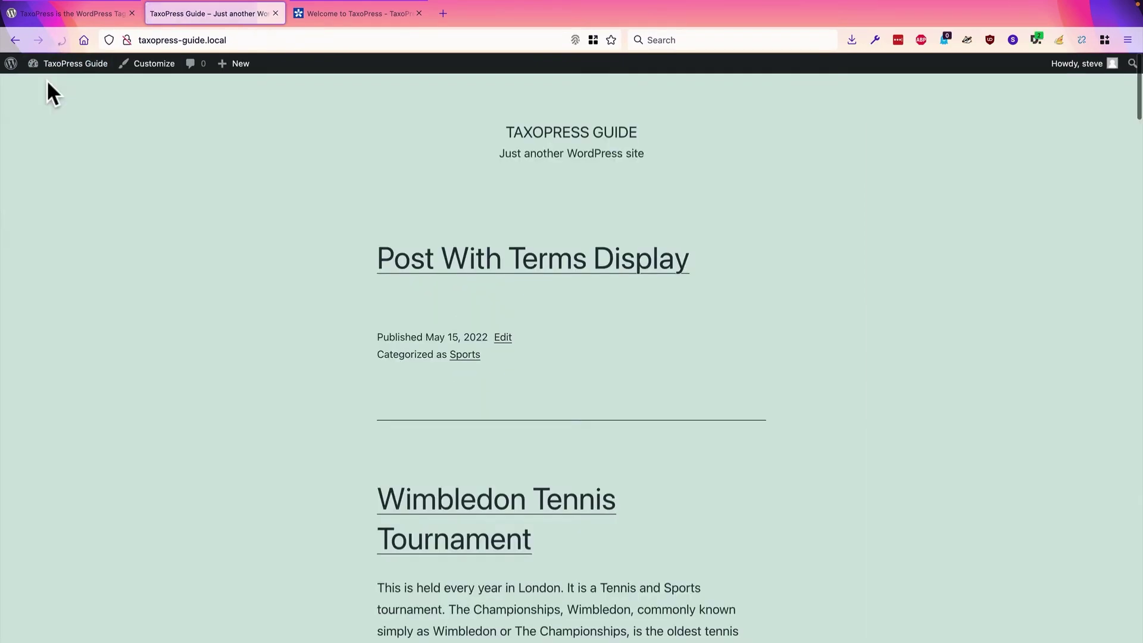
scroll(178, 348, "down", 10)
scroll(178, 348, "down", 15)
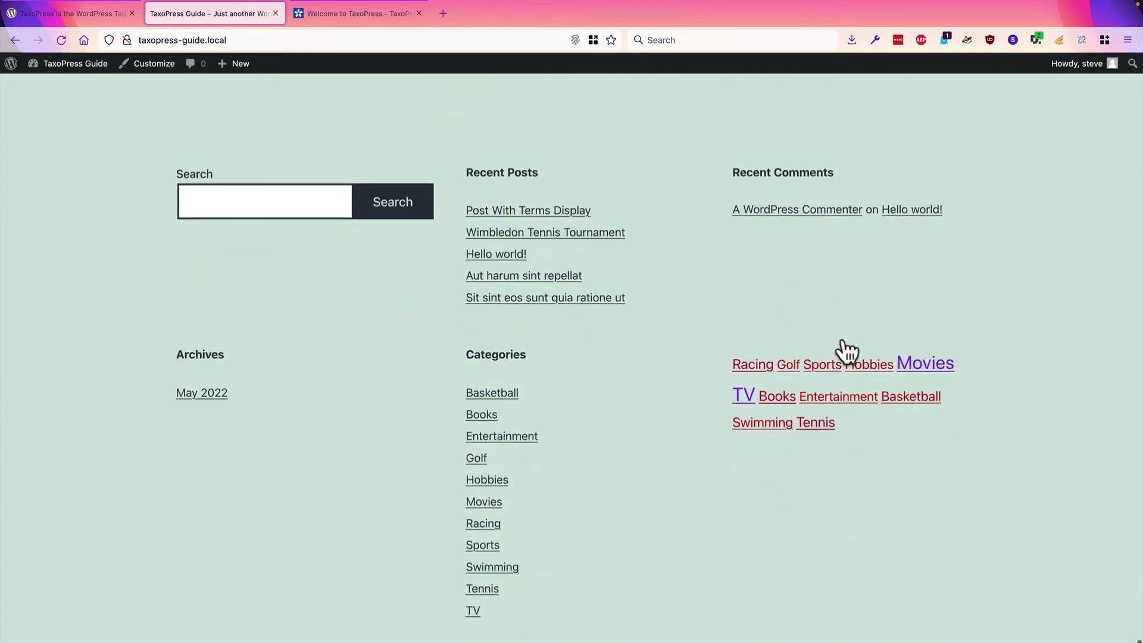
mouse_move(768, 374)
mouse_move(72, 69)
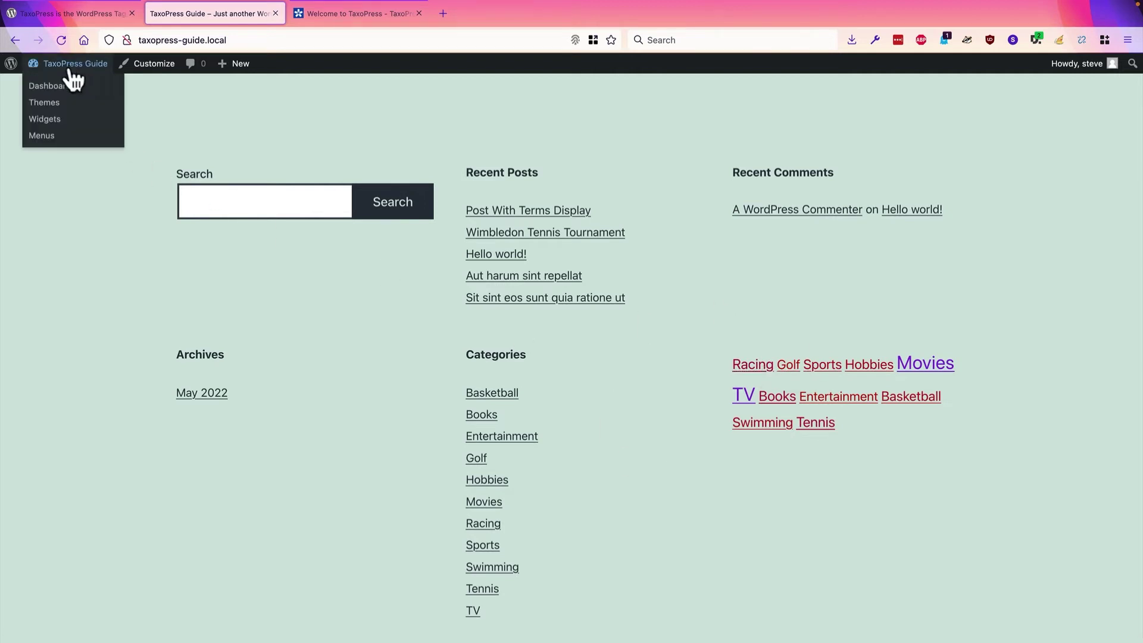
Step: Return to the dashboard and open the Terms Display entry from the TaxoPress list for editing
left_click(53, 86)
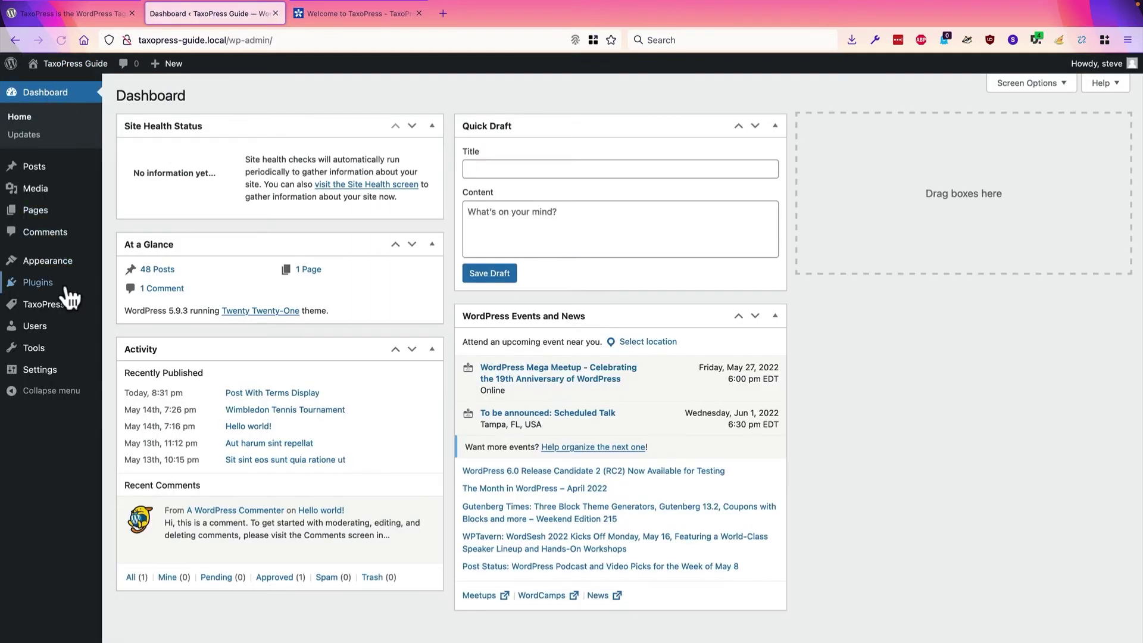
mouse_move(53, 309)
left_click(142, 344)
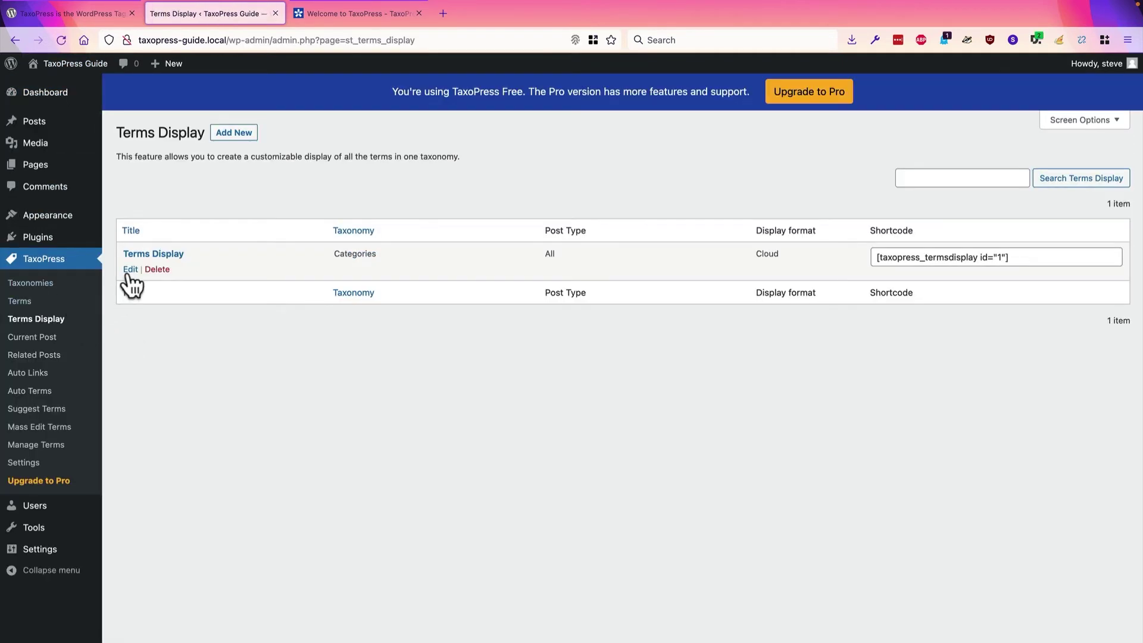
left_click(130, 270)
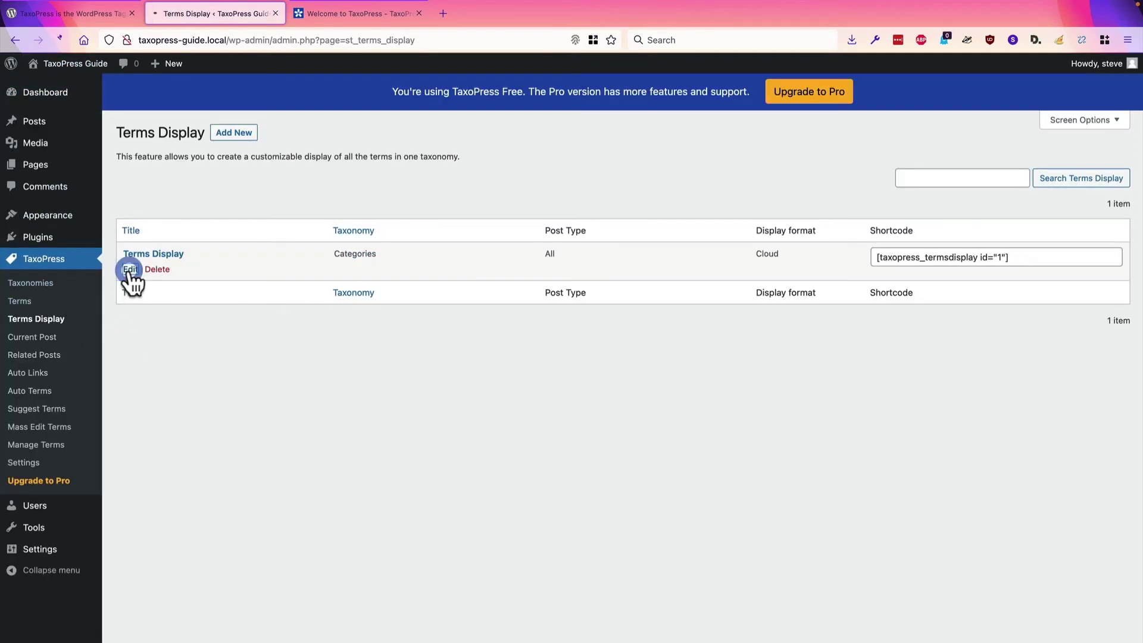
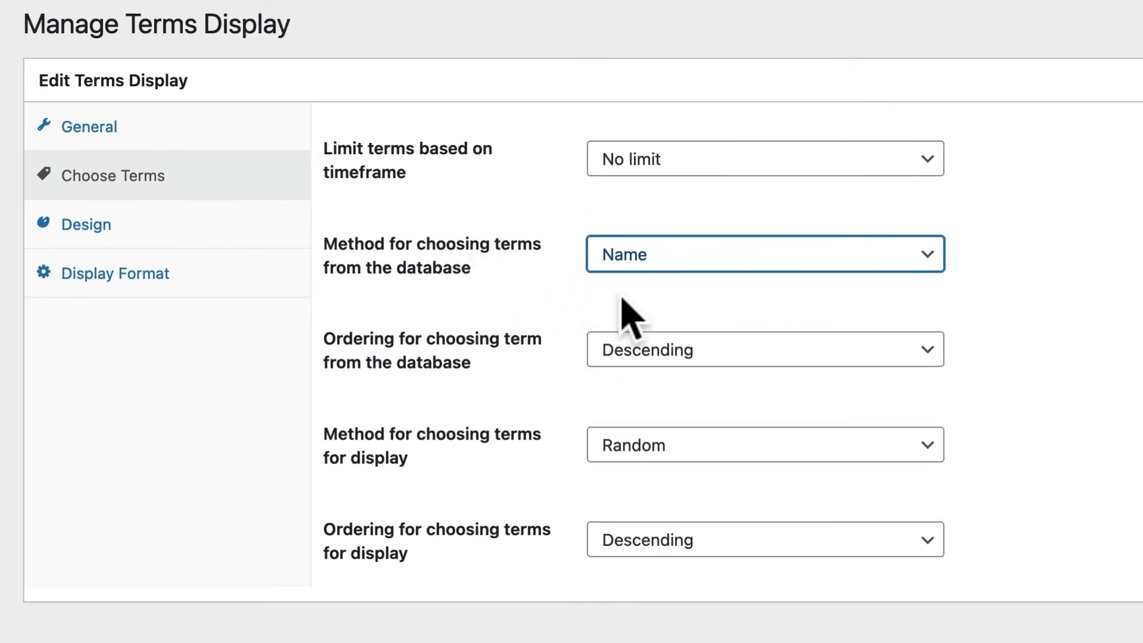
Step: Check the design settings, and limit the chosen terms to a timeframe of 1 year
left_click(90, 224)
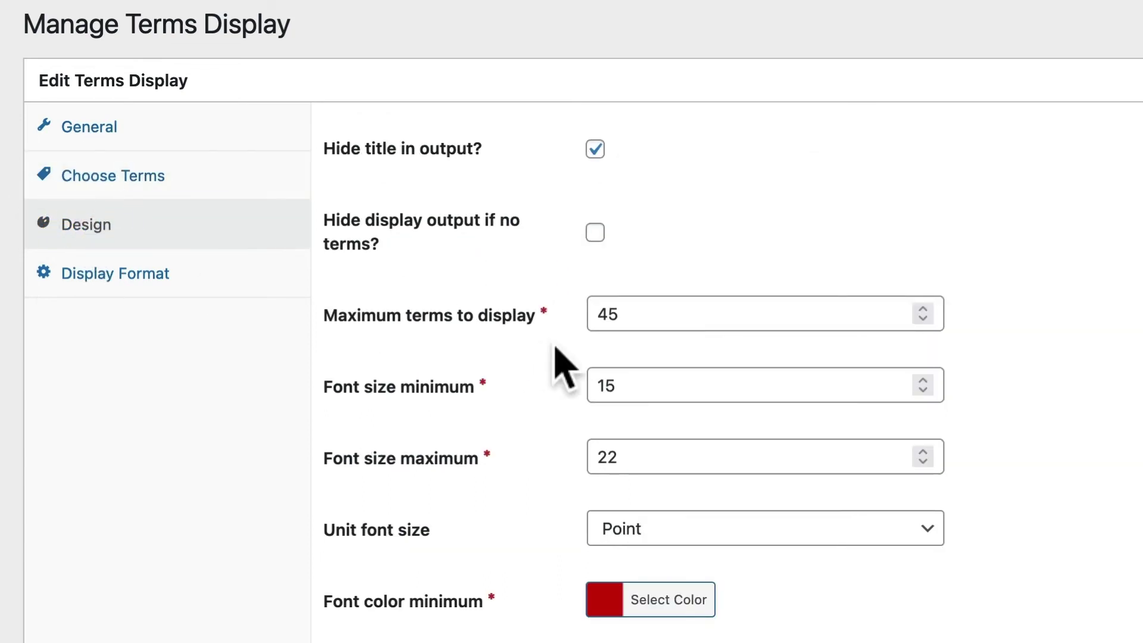
left_click(95, 176)
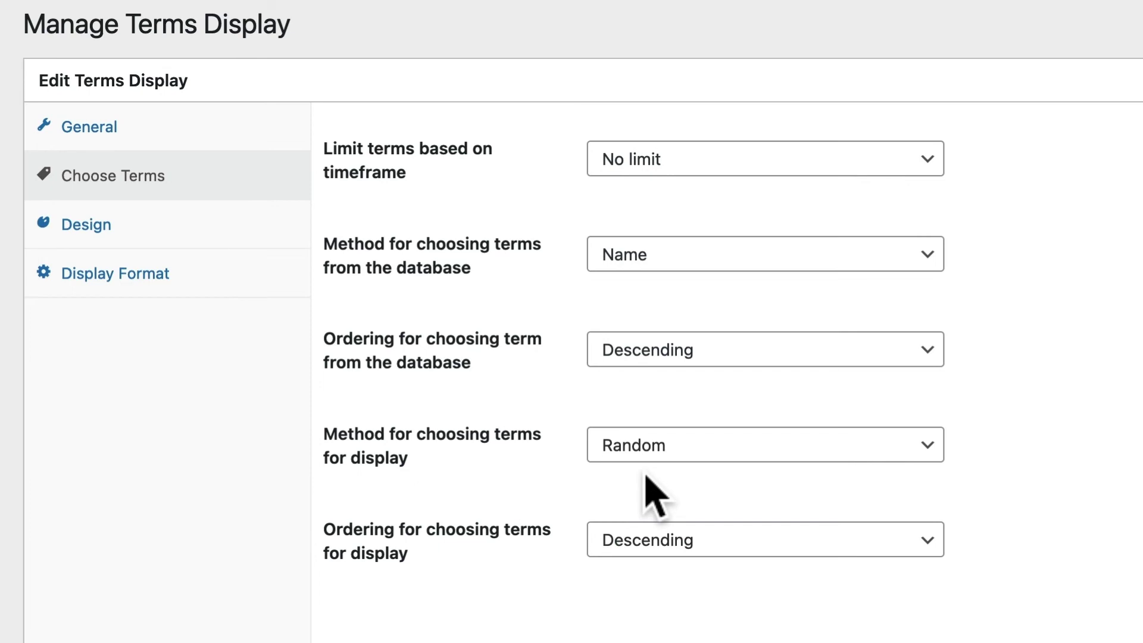
left_click(652, 159)
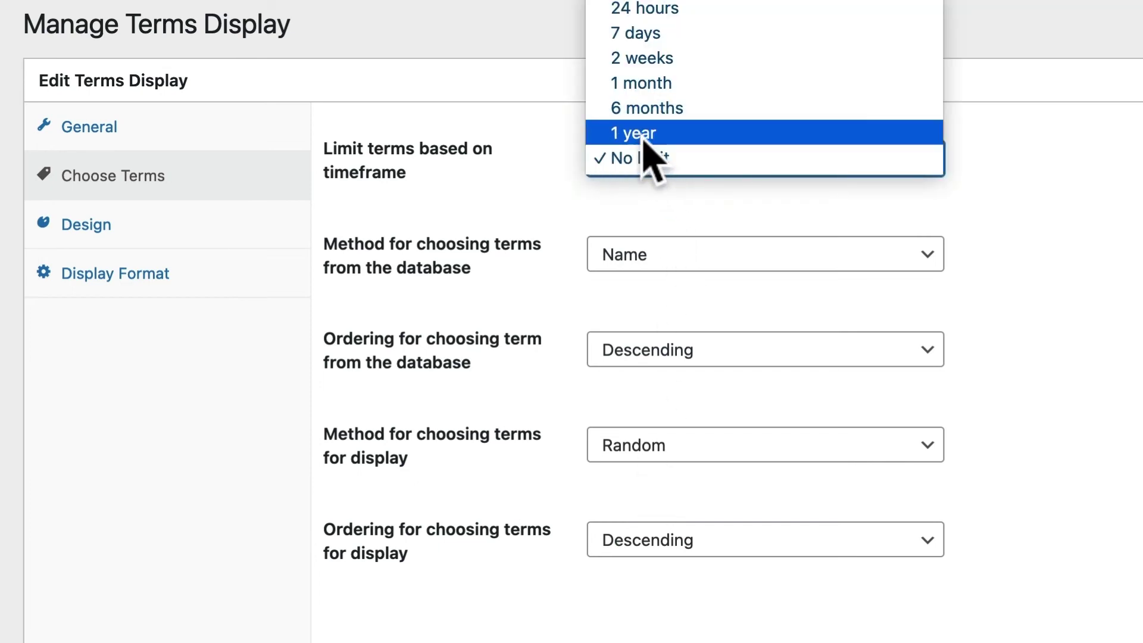
left_click(641, 137)
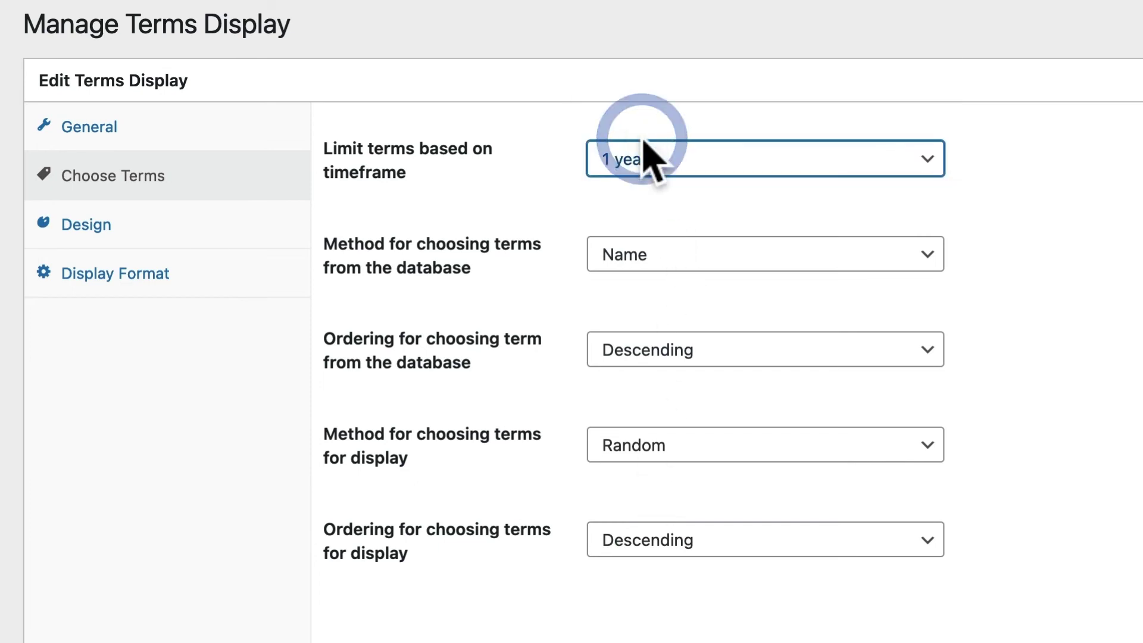
Step: Set the methods for choosing terms from the database and for display to Counter, and save the terms display
left_click(616, 257)
left_click(619, 304)
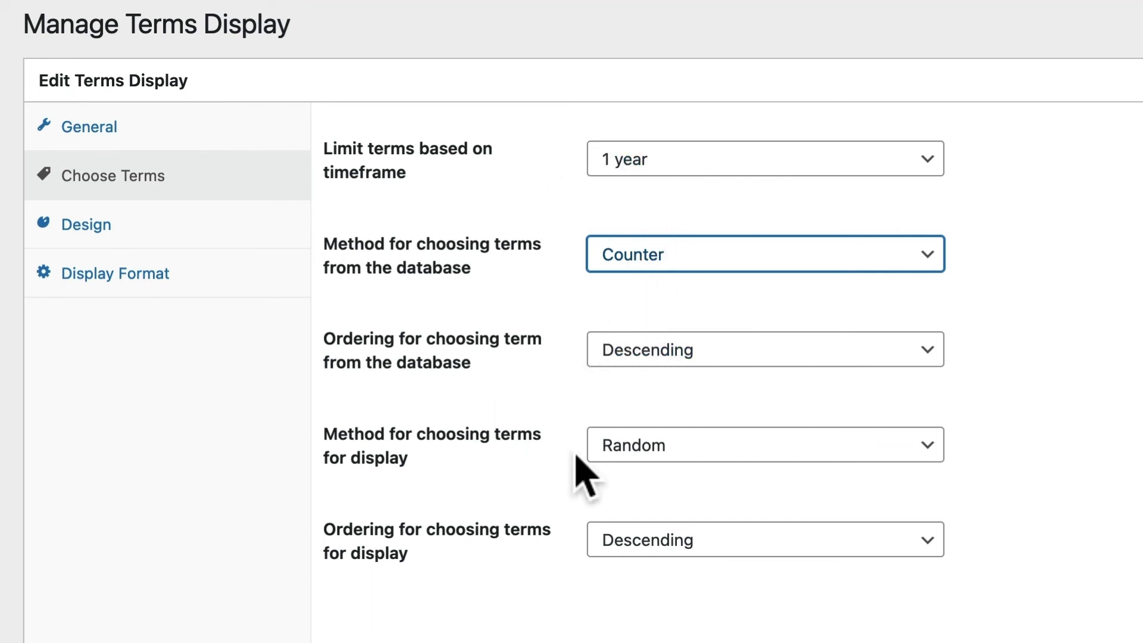
left_click(621, 450)
left_click(627, 424)
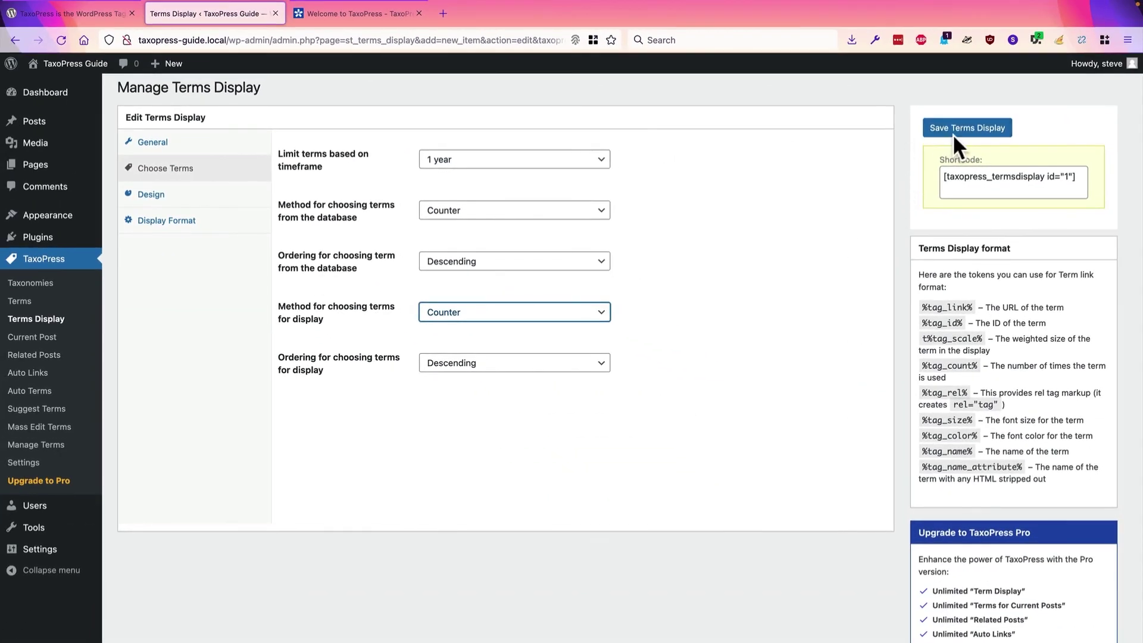
left_click(953, 133)
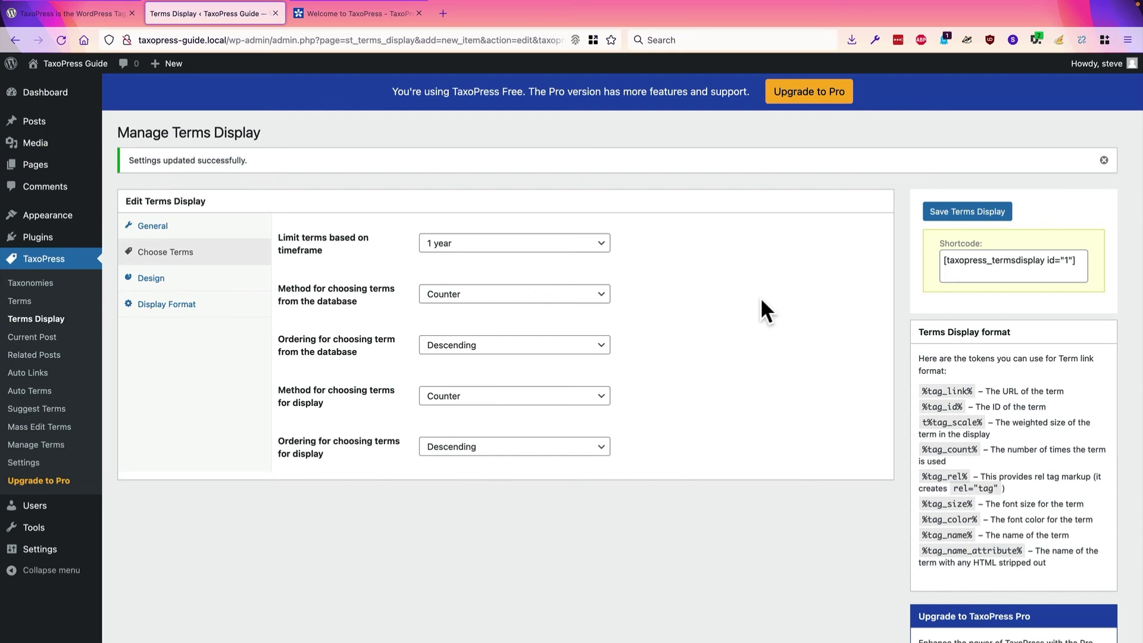
Step: Examine the Taxonomy and Display format options in the general settings, and switch to the TaxoPress website
left_click(144, 229)
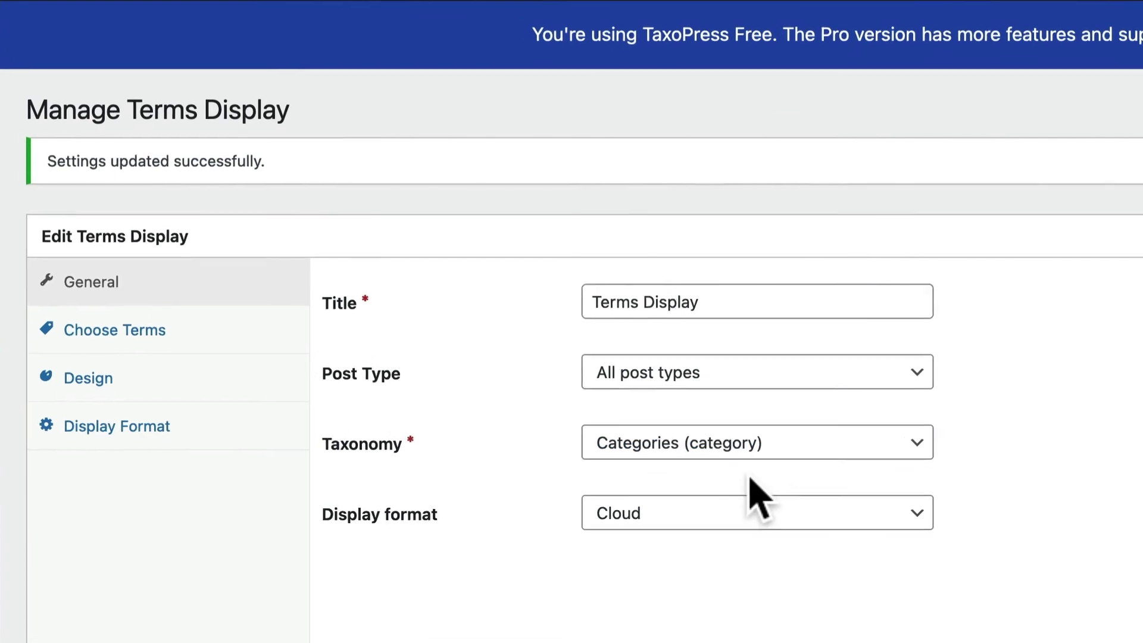
left_click(744, 441)
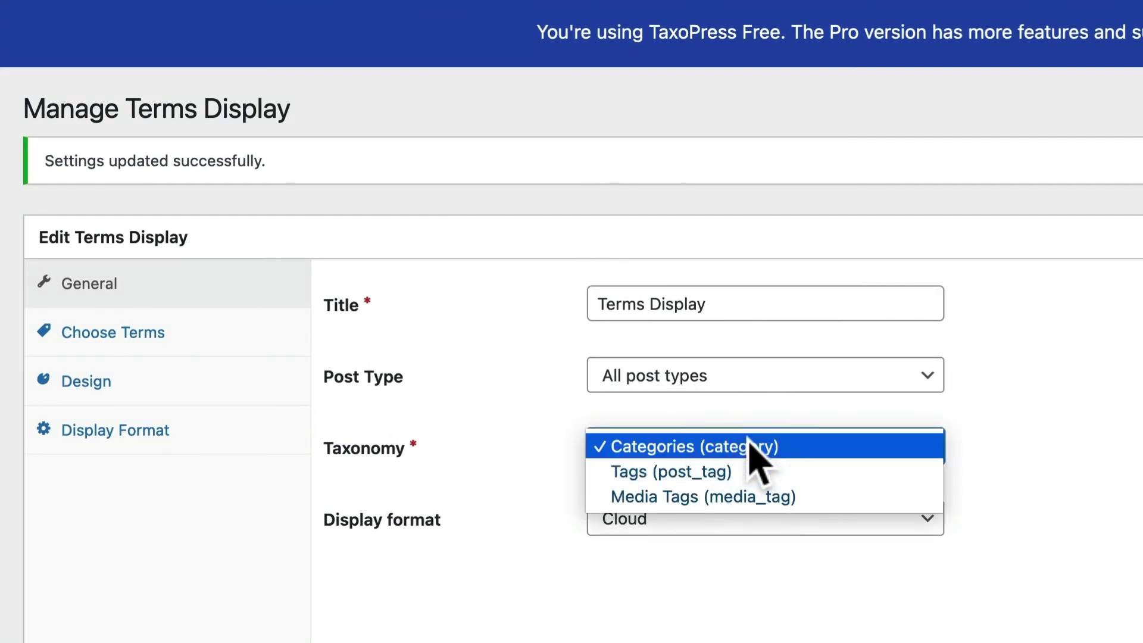
left_click(619, 631)
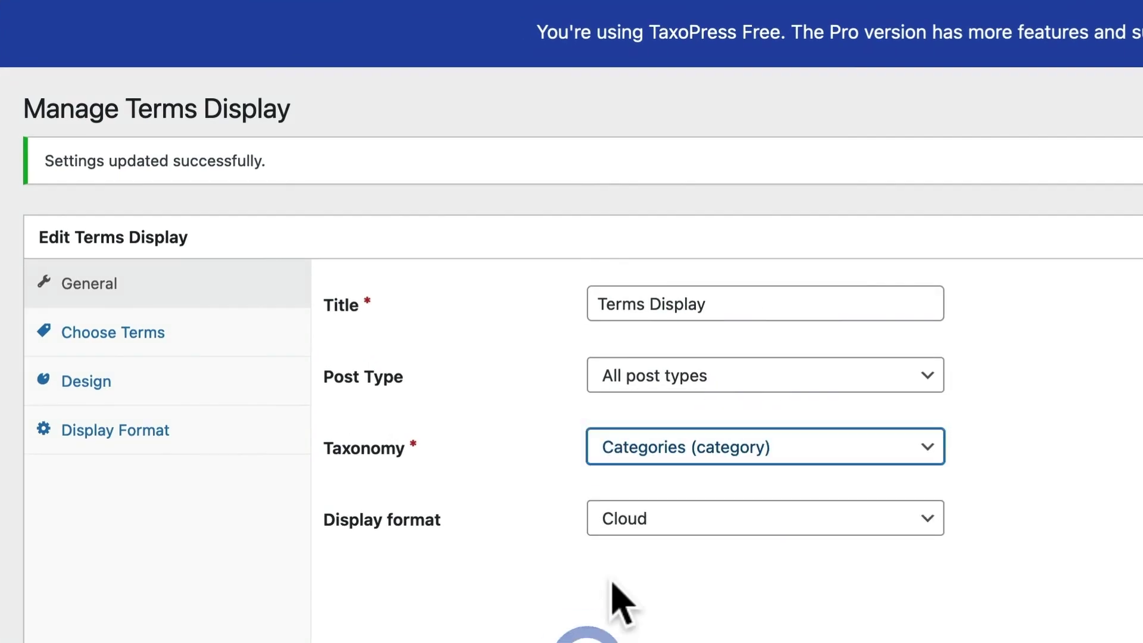
left_click(641, 519)
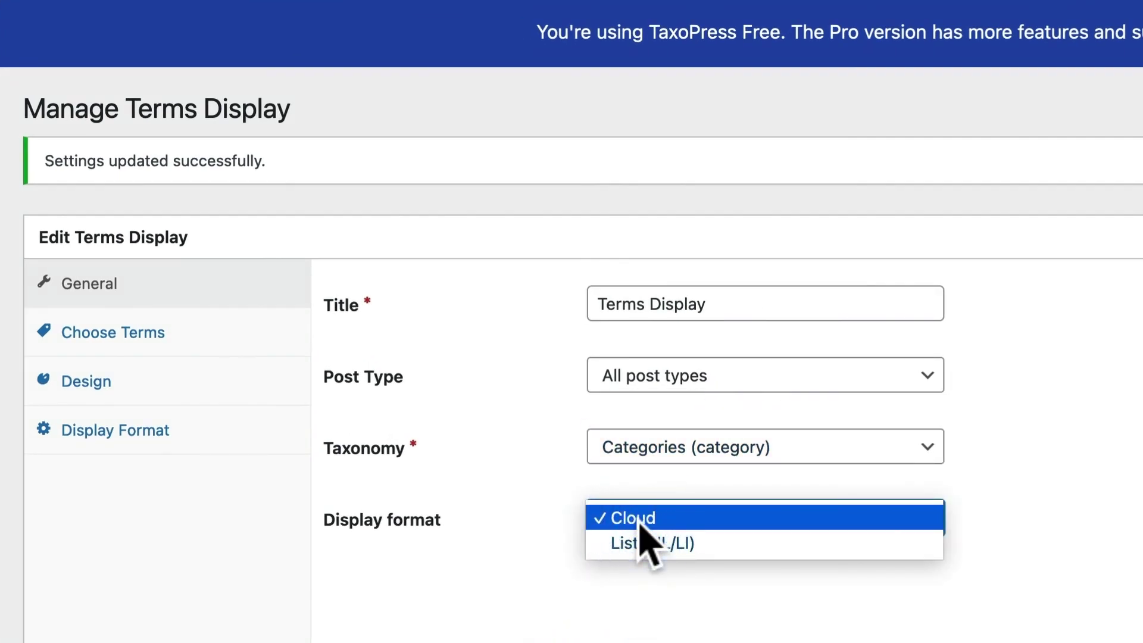
left_click(448, 617)
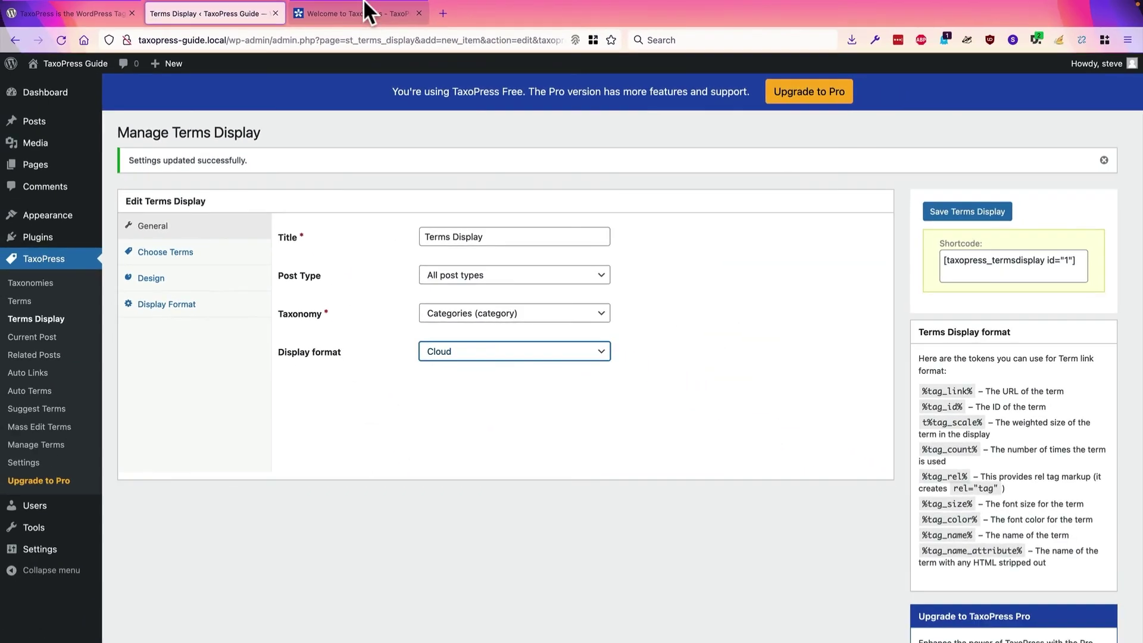
left_click(347, 15)
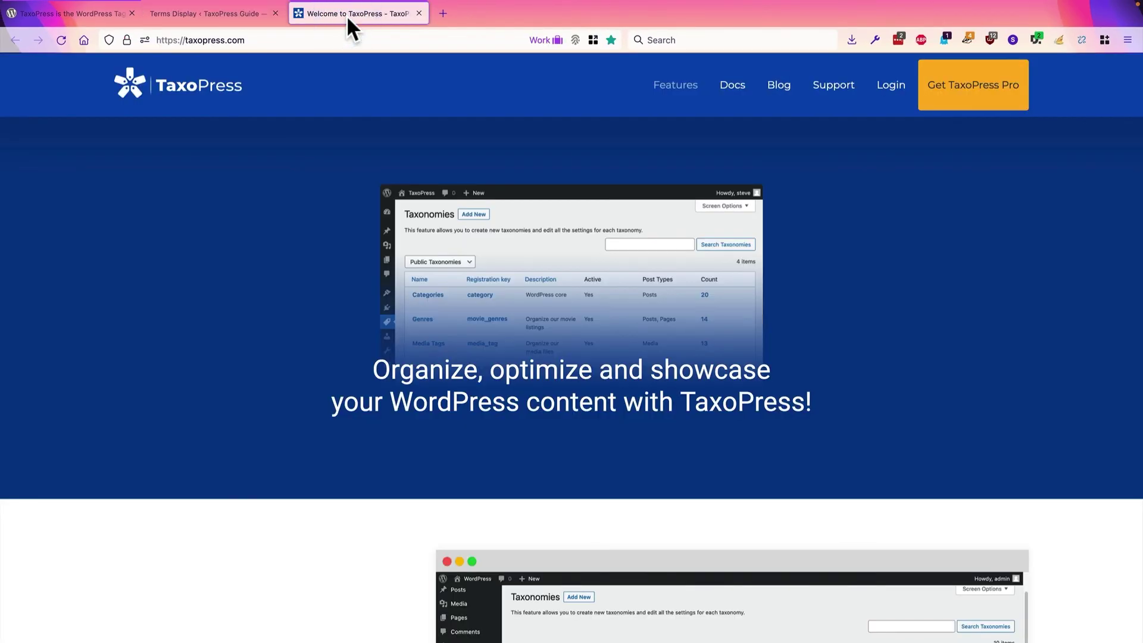